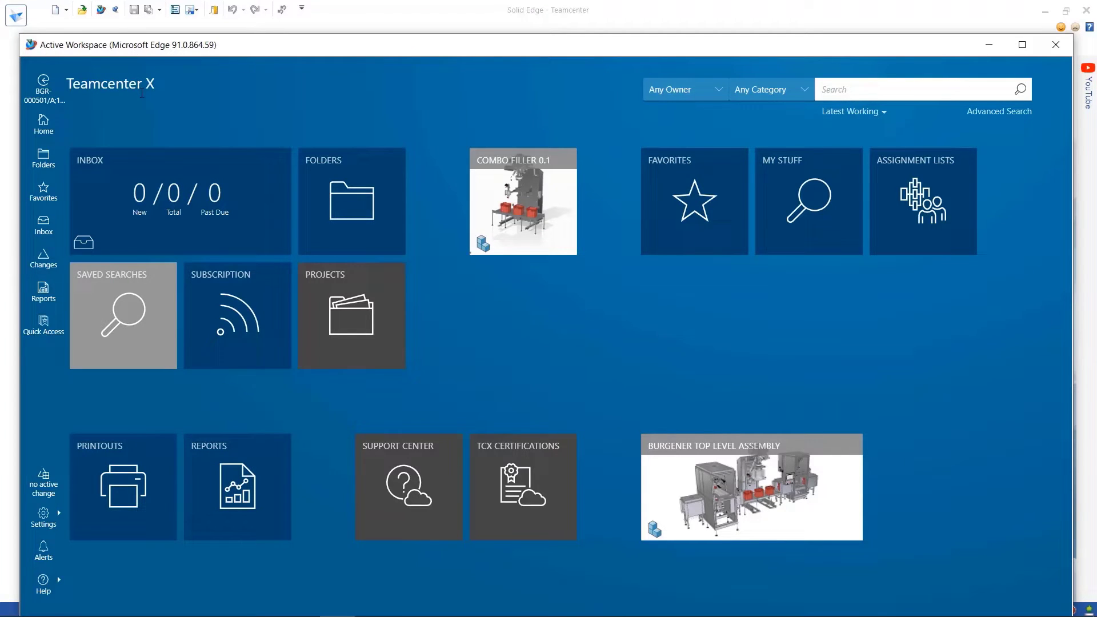
Drag Combo Filler 0.1 from Active Workspace into Solid Edge and dismiss the browser
{"action": "left_click", "coordinate": [500, 197]}
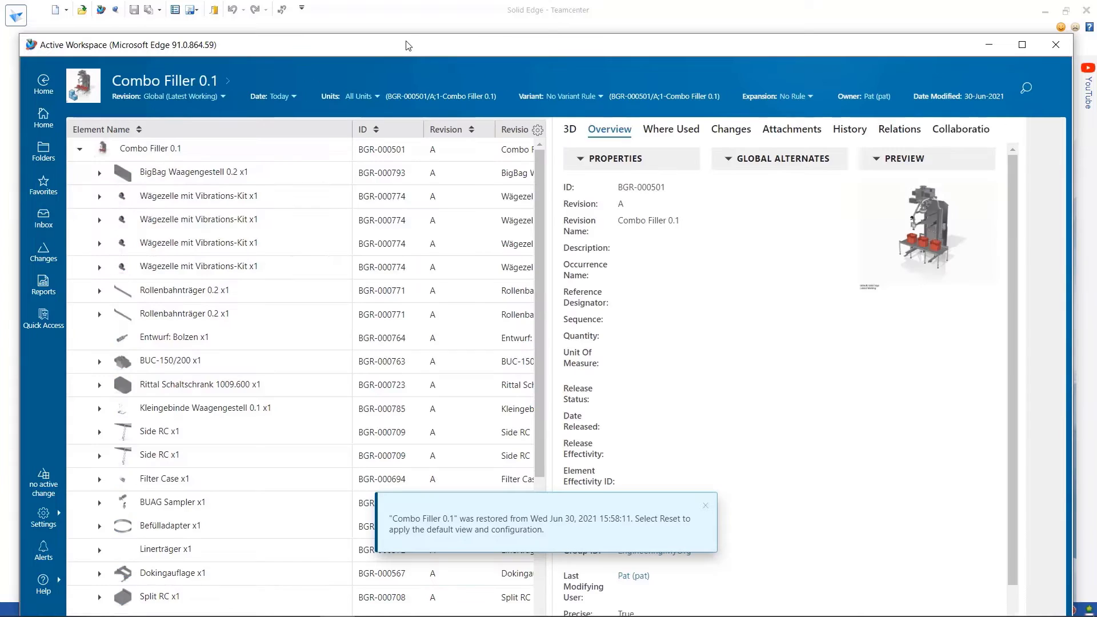
{"action": "left_click_drag", "start_coordinate": [406, 42], "coordinate": [740, 147]}
{"action": "left_click_drag", "start_coordinate": [506, 268], "coordinate": [206, 292]}
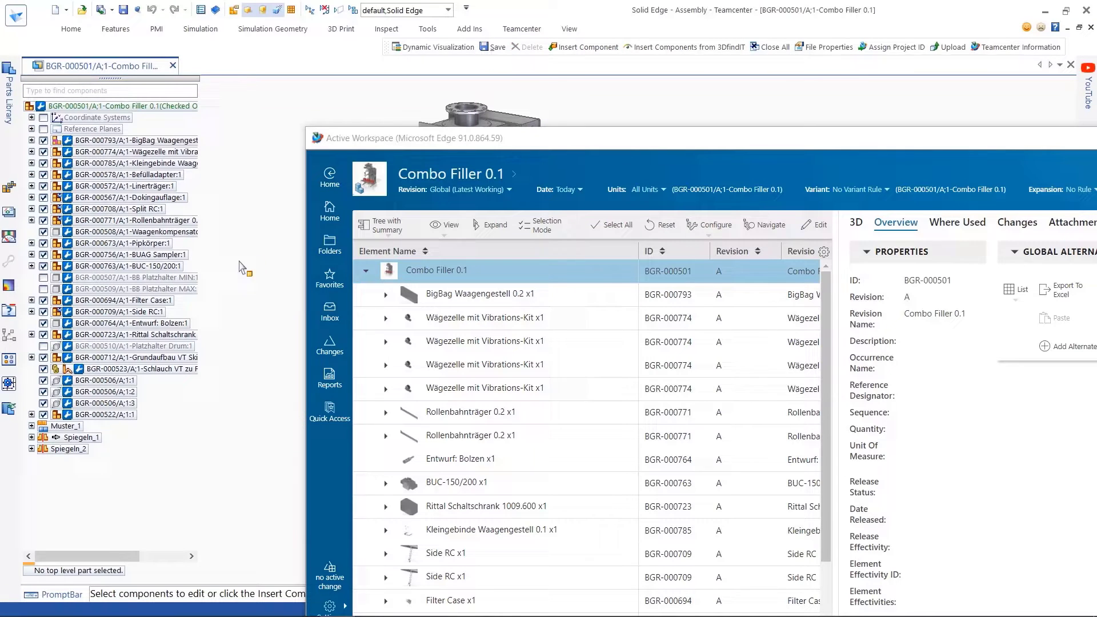
{"action": "left_click", "coordinate": [330, 213]}
{"action": "double_click", "coordinate": [317, 137]}
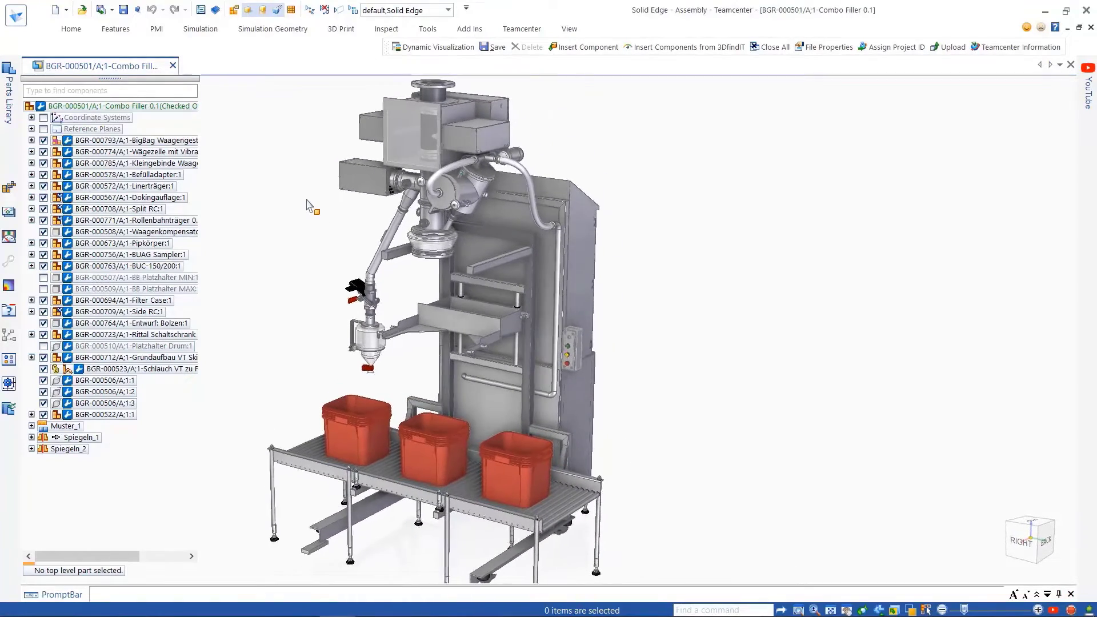
Open Dynamic Visualization and add the AA-Material and AA-Supplier columns
{"action": "left_click", "coordinate": [386, 28]}
{"action": "left_click", "coordinate": [432, 71]}
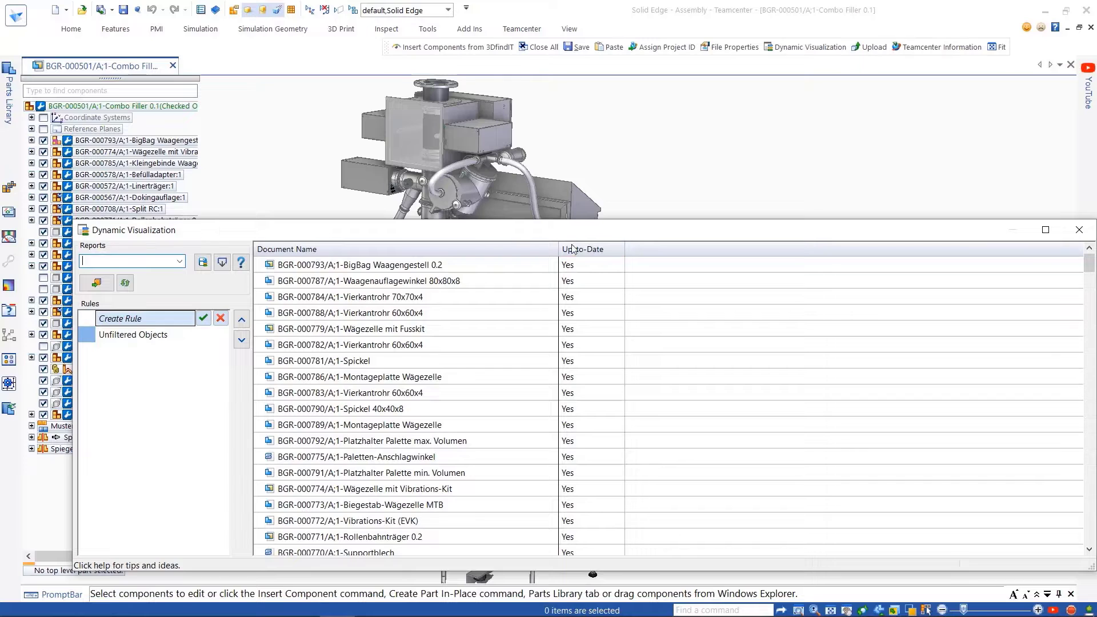
{"action": "right_click", "coordinate": [572, 248]}
{"action": "left_click", "coordinate": [628, 312]}
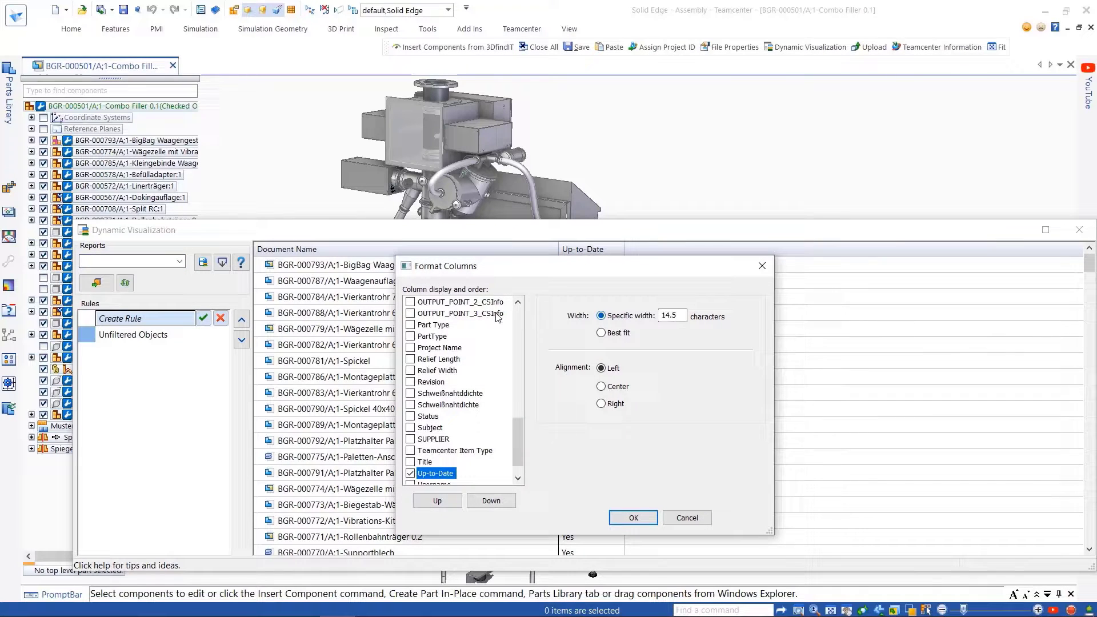
{"action": "left_click_drag", "start_coordinate": [519, 441], "coordinate": [527, 318]}
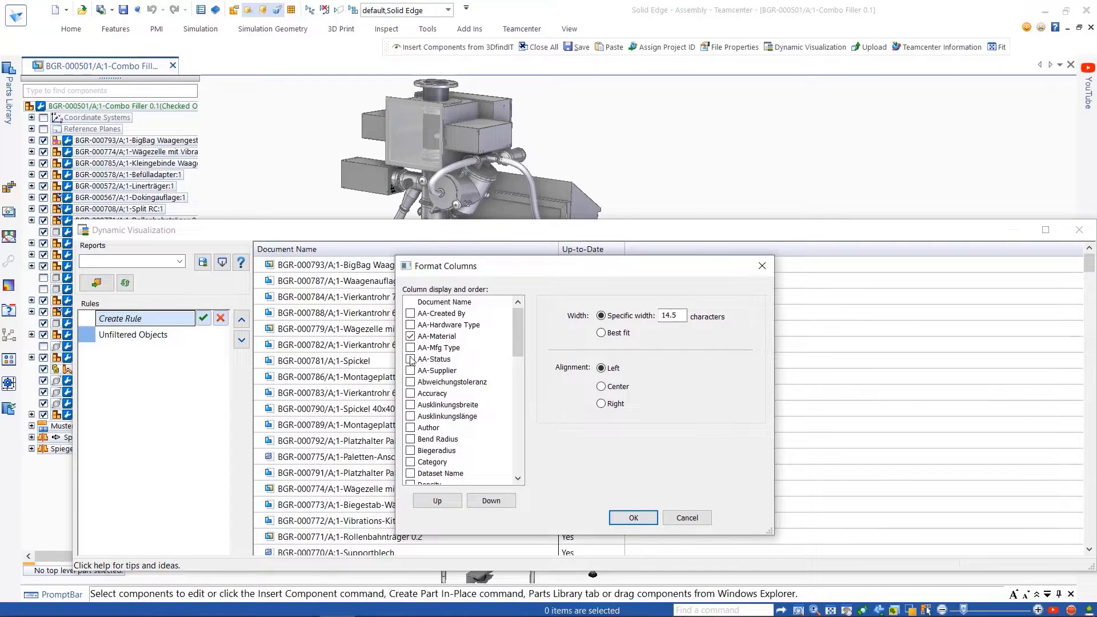
{"action": "left_click", "coordinate": [634, 519]}
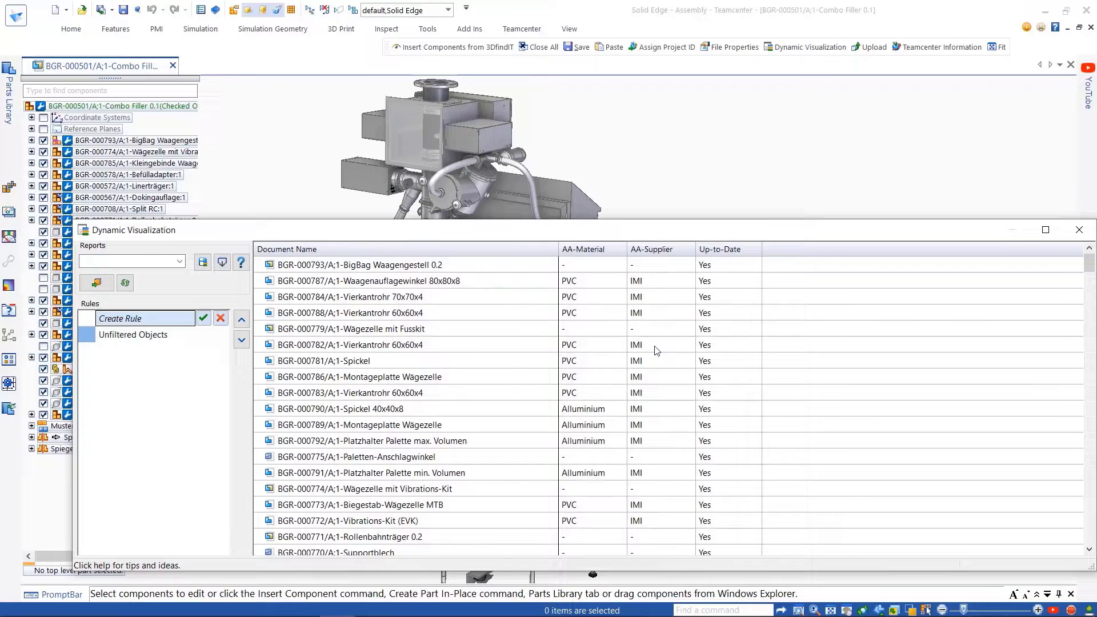
{"action": "left_click", "coordinate": [644, 249]}
Filter parts to IMI/MOVET suppliers and PVC material, and save the filter as Rule1
{"action": "left_click", "coordinate": [81, 367]}
{"action": "left_click", "coordinate": [81, 409]}
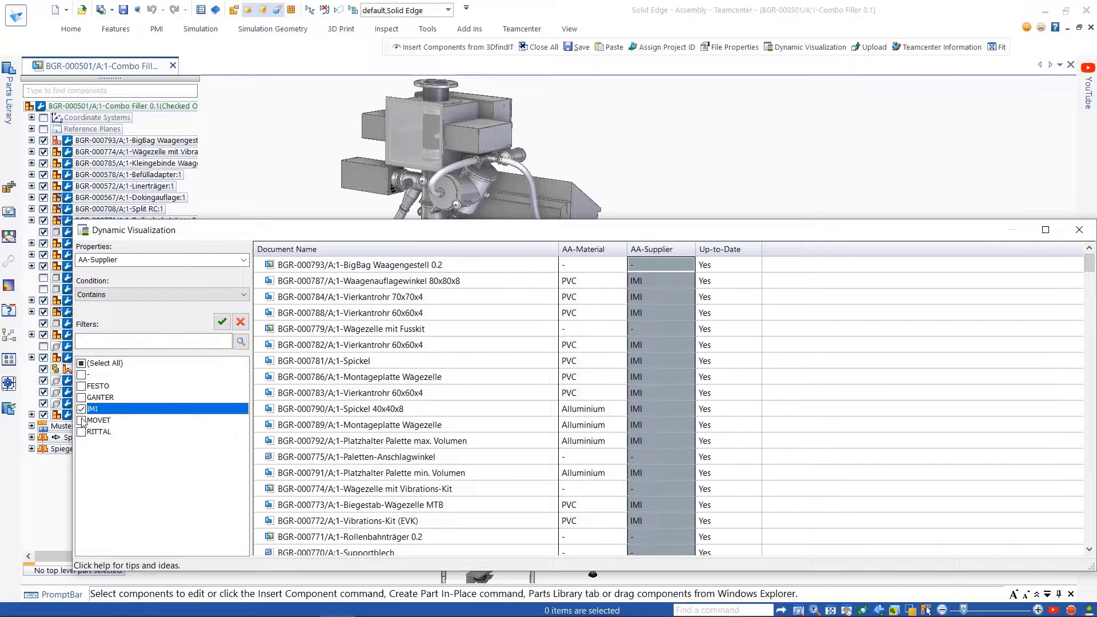
{"action": "left_click", "coordinate": [221, 323]}
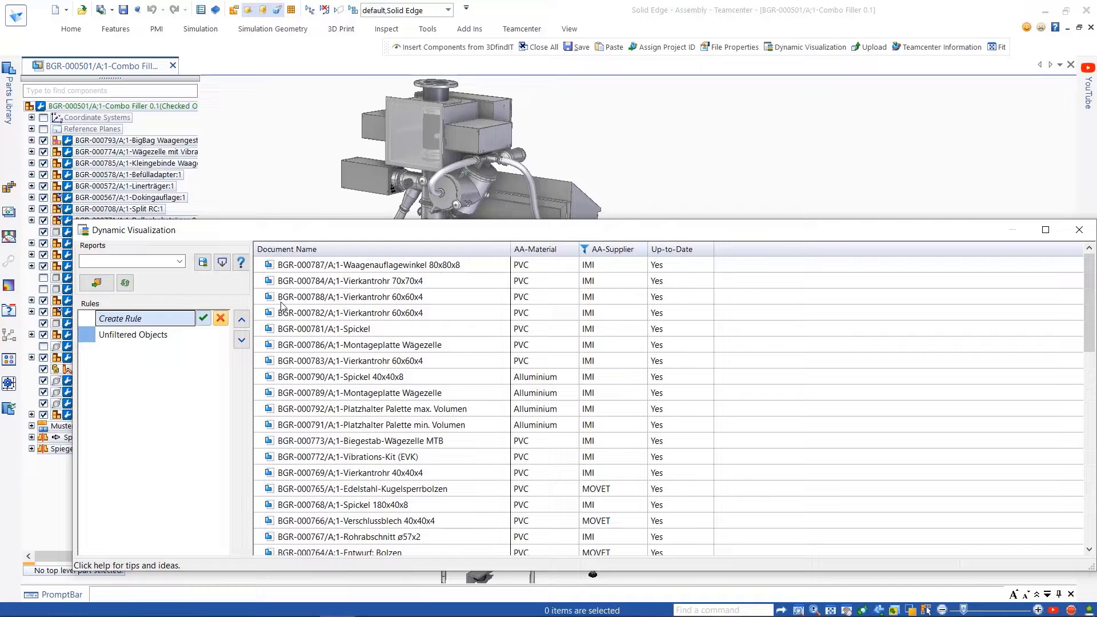
{"action": "left_click", "coordinate": [535, 249]}
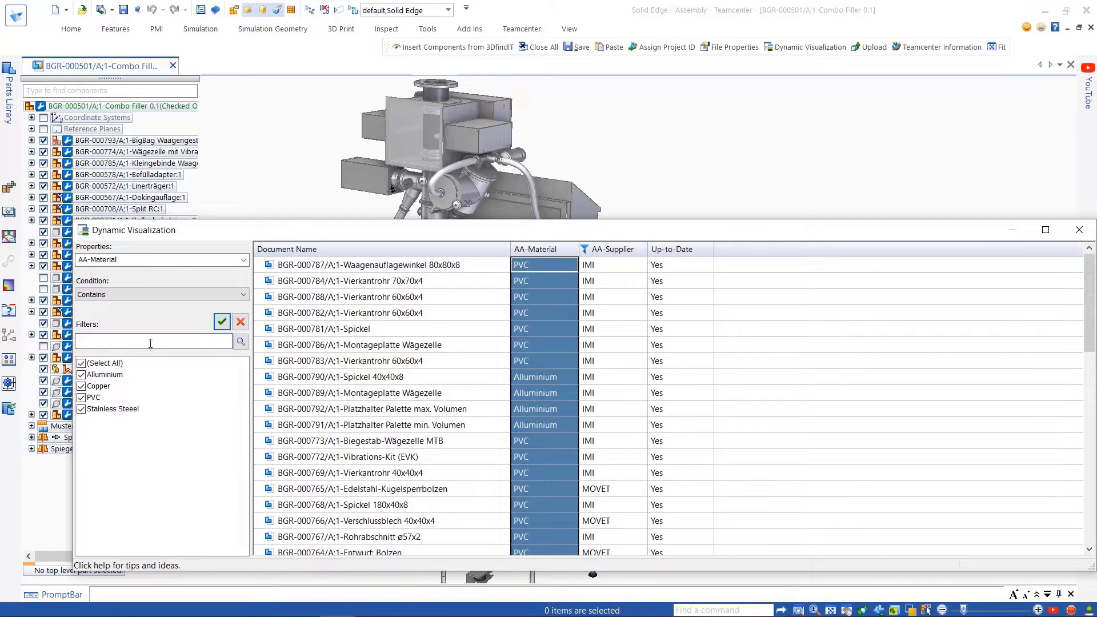
{"action": "left_click", "coordinate": [82, 363]}
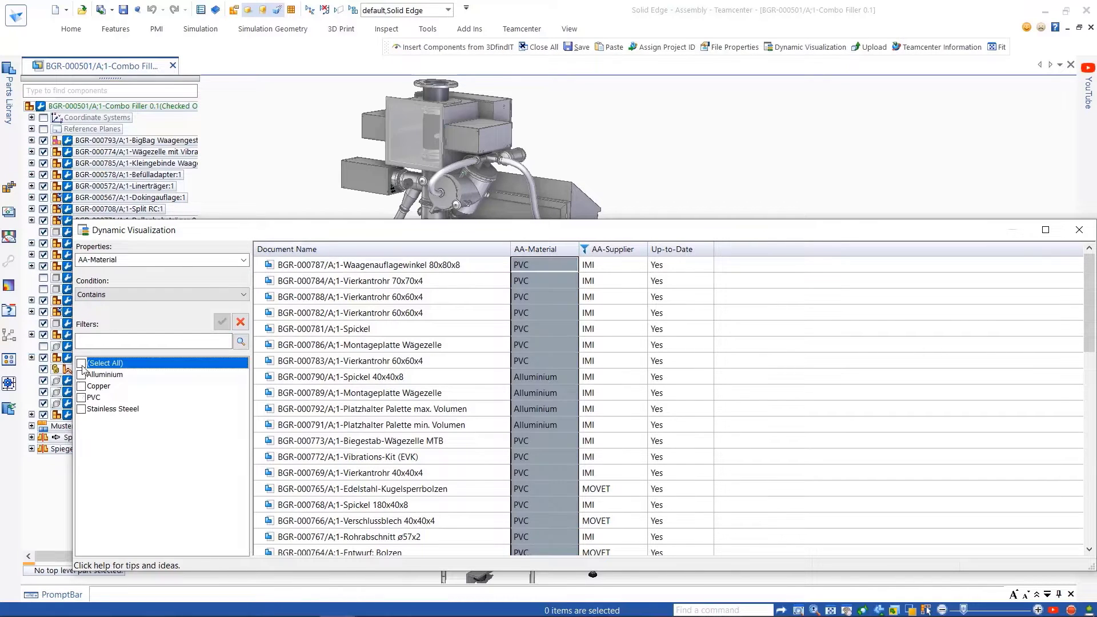
{"action": "left_click", "coordinate": [80, 399]}
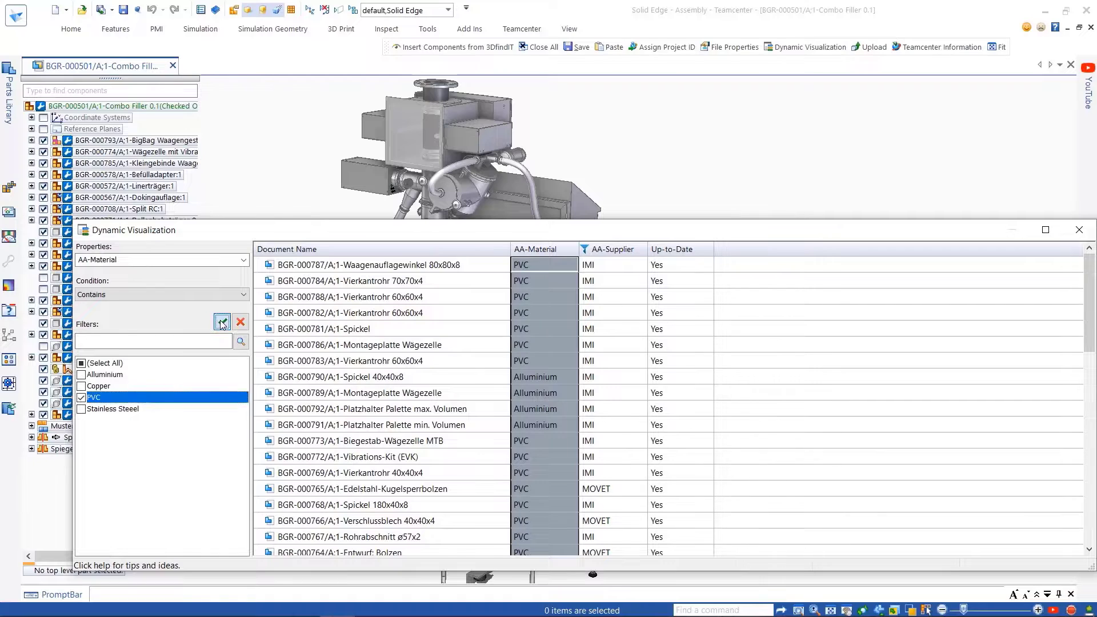
{"action": "left_click", "coordinate": [222, 323]}
{"action": "scroll", "coordinate": [429, 366], "scroll_direction": "down", "scroll_amount": 4}
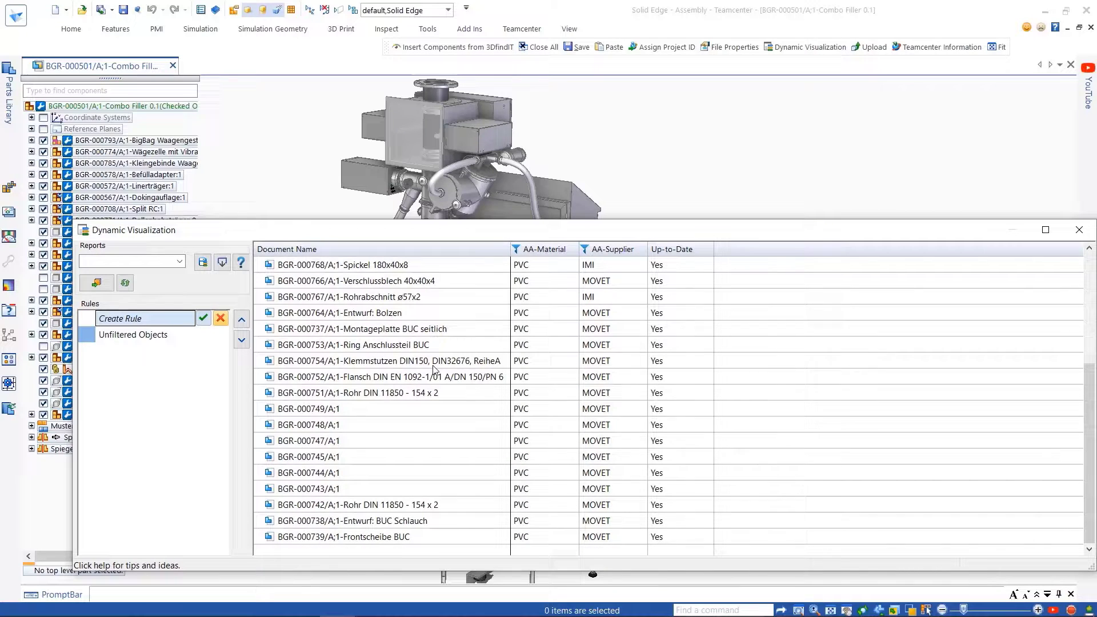
{"action": "scroll", "coordinate": [433, 369], "scroll_direction": "up", "scroll_amount": 4}
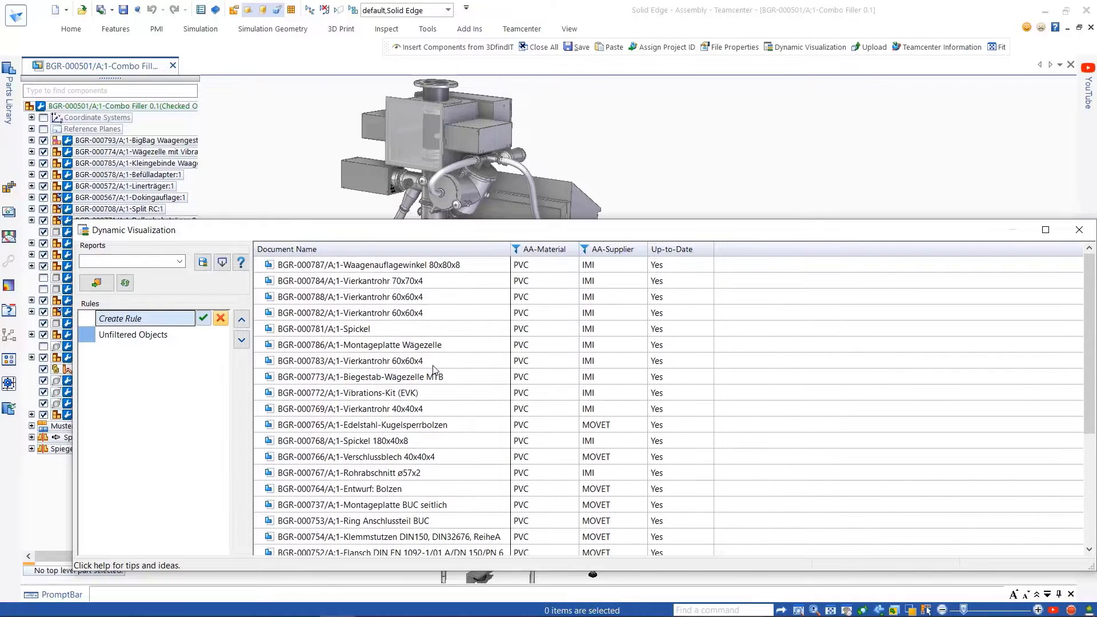
{"action": "left_click", "coordinate": [203, 319]}
{"action": "left_click_drag", "start_coordinate": [140, 236], "coordinate": [867, 204]}
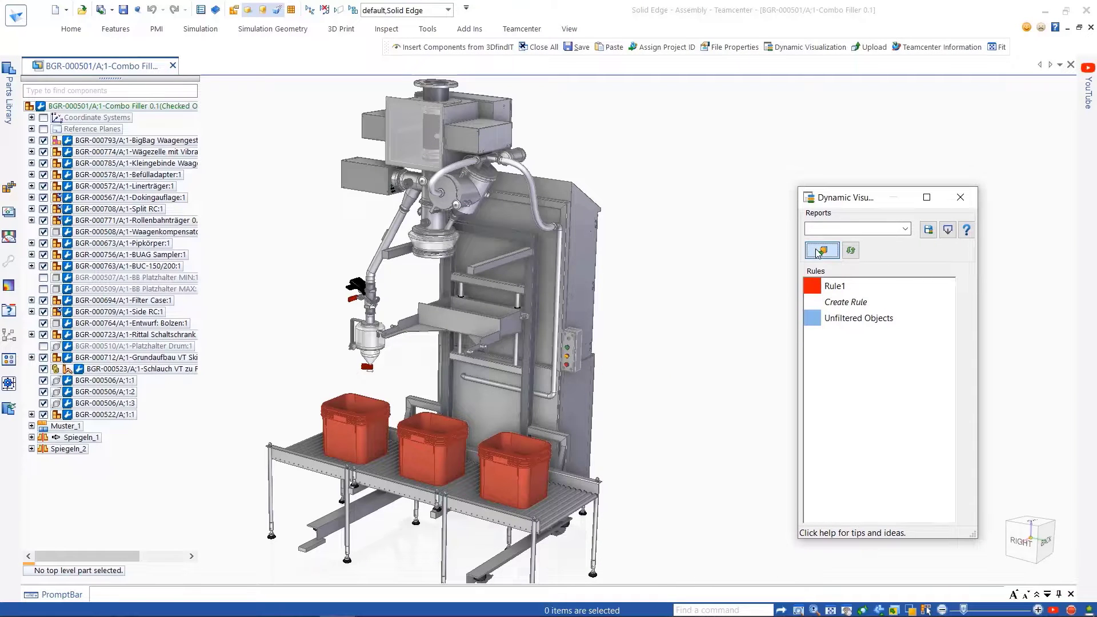
Apply and select Rule1's PVC parts, and name the report IMI MOVET PVC Report
{"action": "left_click", "coordinate": [819, 252]}
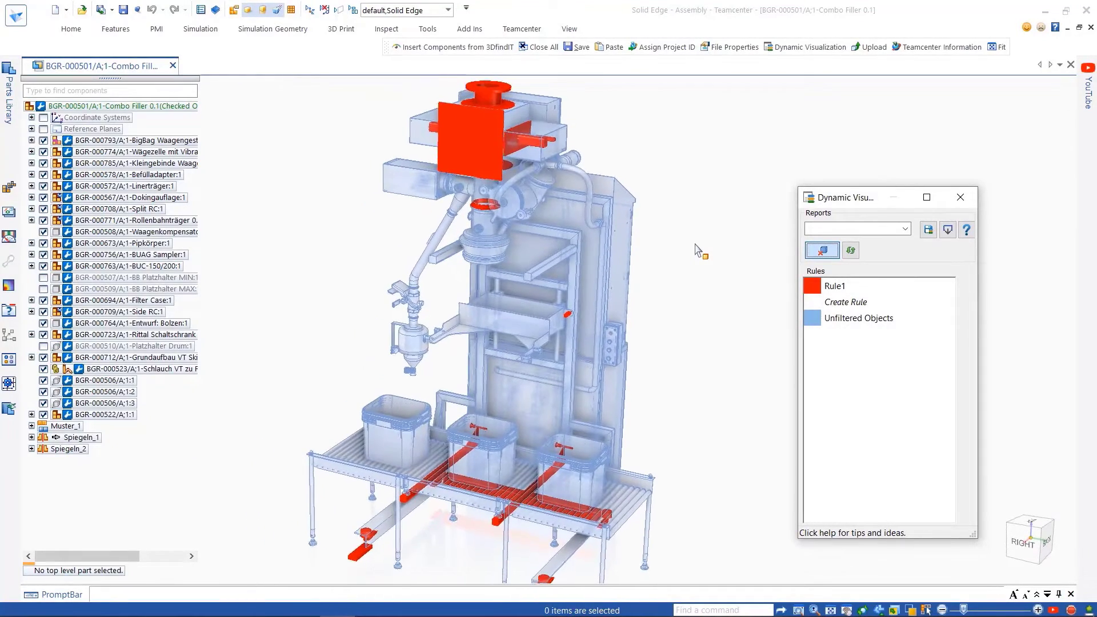
{"action": "left_click", "coordinate": [819, 250]}
{"action": "left_click", "coordinate": [816, 286]}
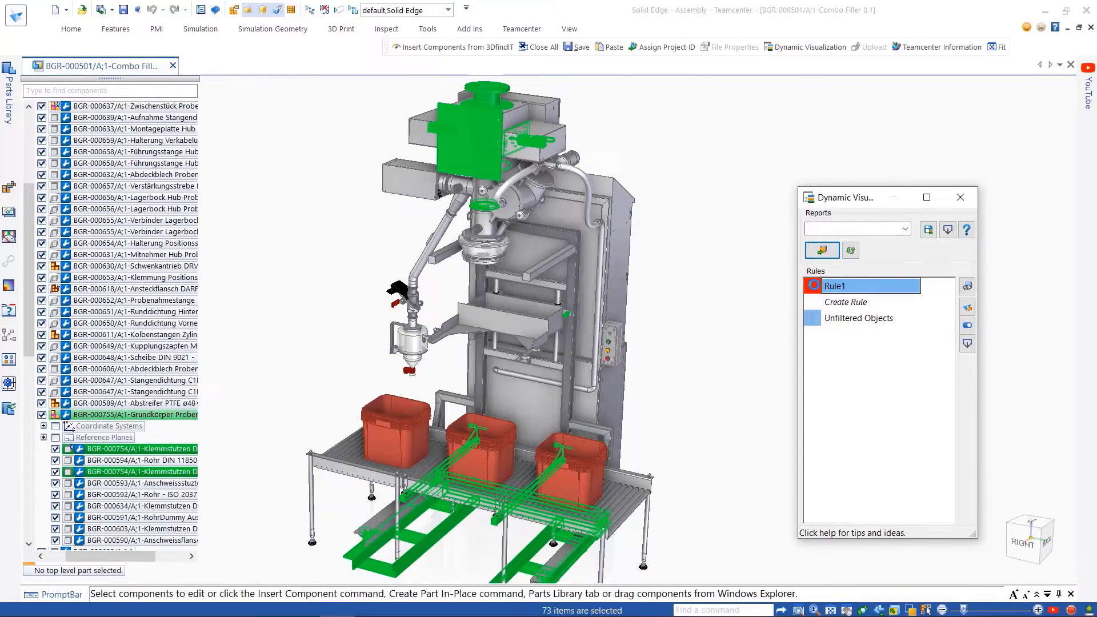
{"action": "left_click", "coordinate": [686, 291]}
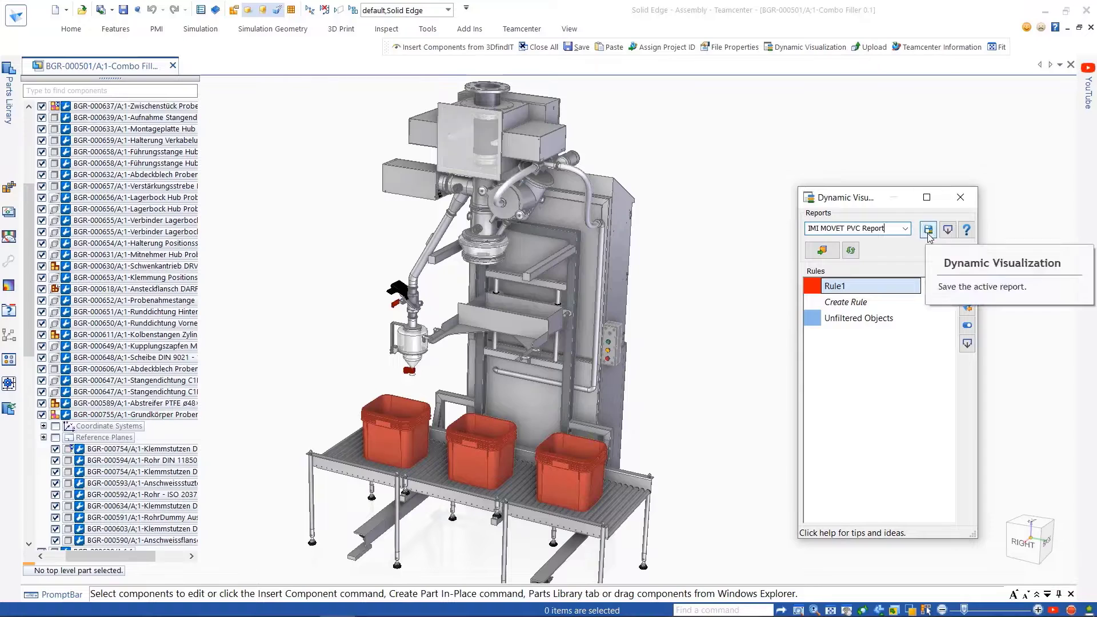
Save the IMI MOVET PVC Report as a .dvrpt file
{"action": "left_click", "coordinate": [949, 230]}
{"action": "left_click", "coordinate": [929, 251]}
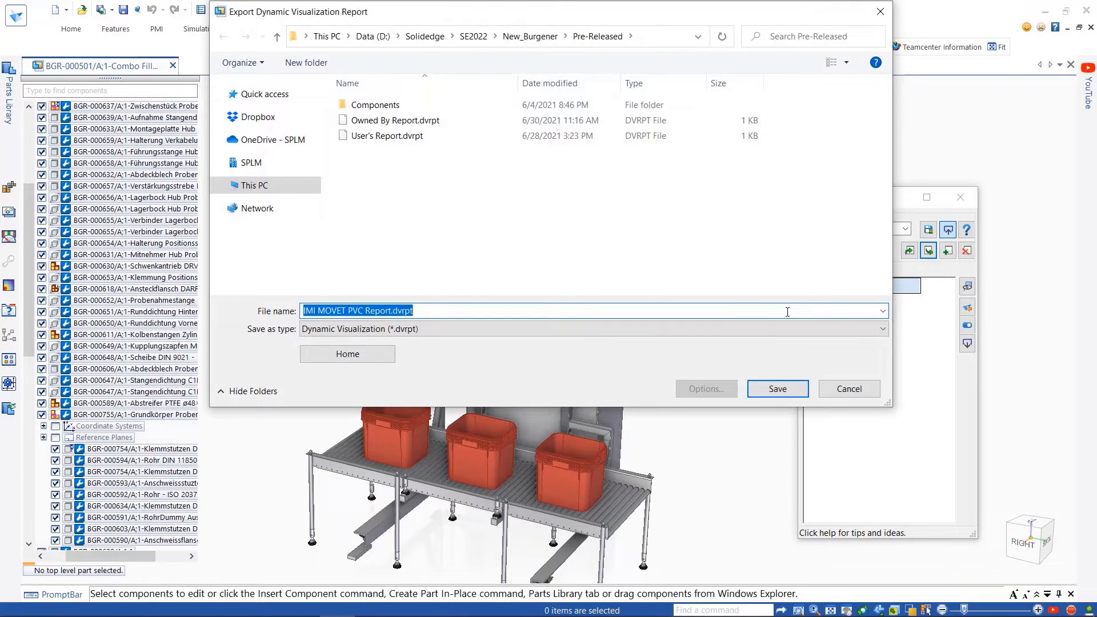
{"action": "left_click", "coordinate": [773, 391]}
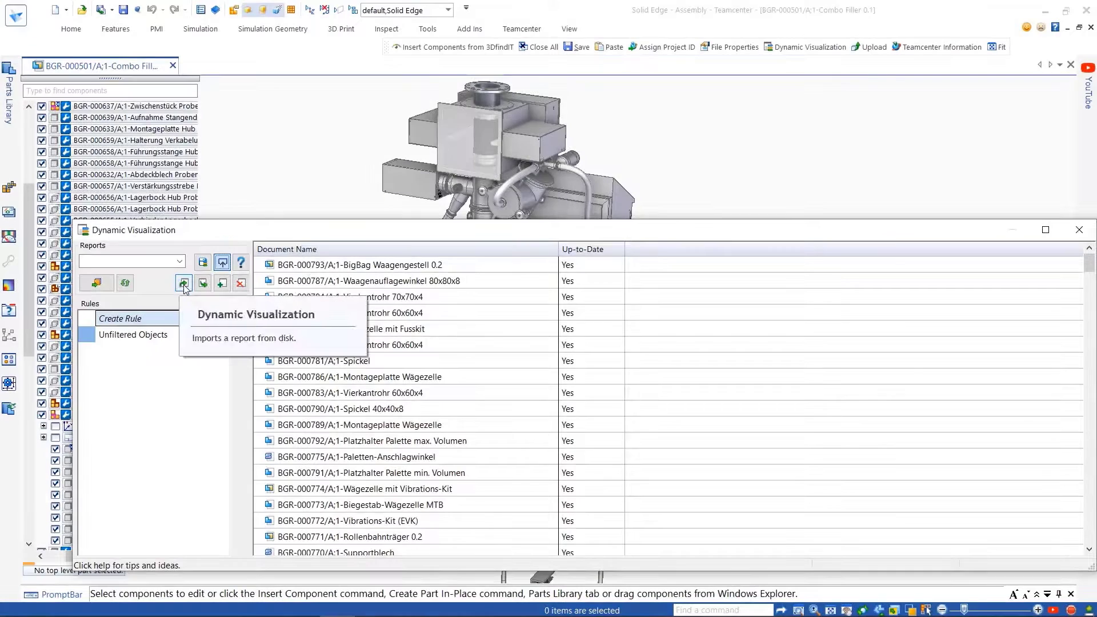
Import Owned By Report.dvrpt, apply its per-owner colouring, then turn it off
{"action": "left_click", "coordinate": [184, 282]}
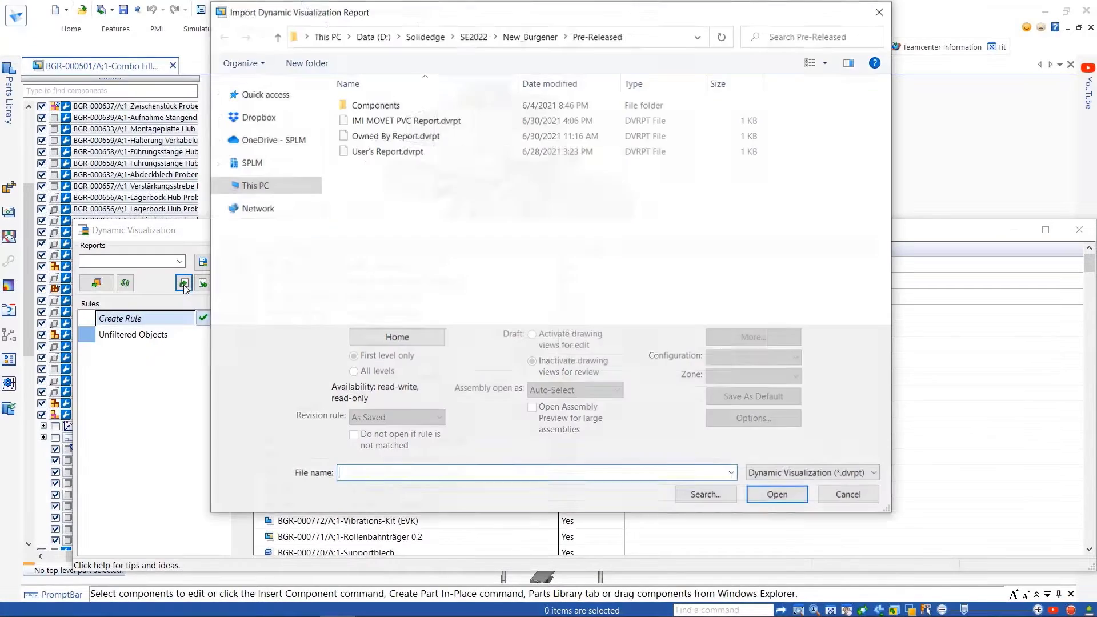
{"action": "left_click", "coordinate": [401, 136]}
{"action": "left_click", "coordinate": [777, 495]}
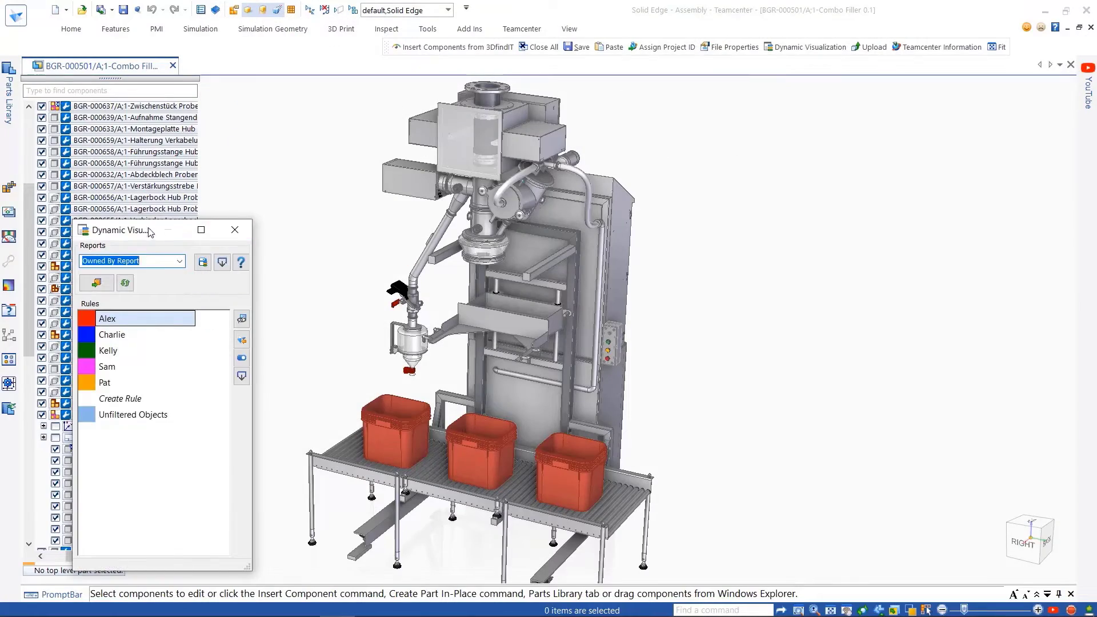
{"action": "left_click_drag", "start_coordinate": [151, 232], "coordinate": [888, 171]}
{"action": "left_click", "coordinate": [837, 221]}
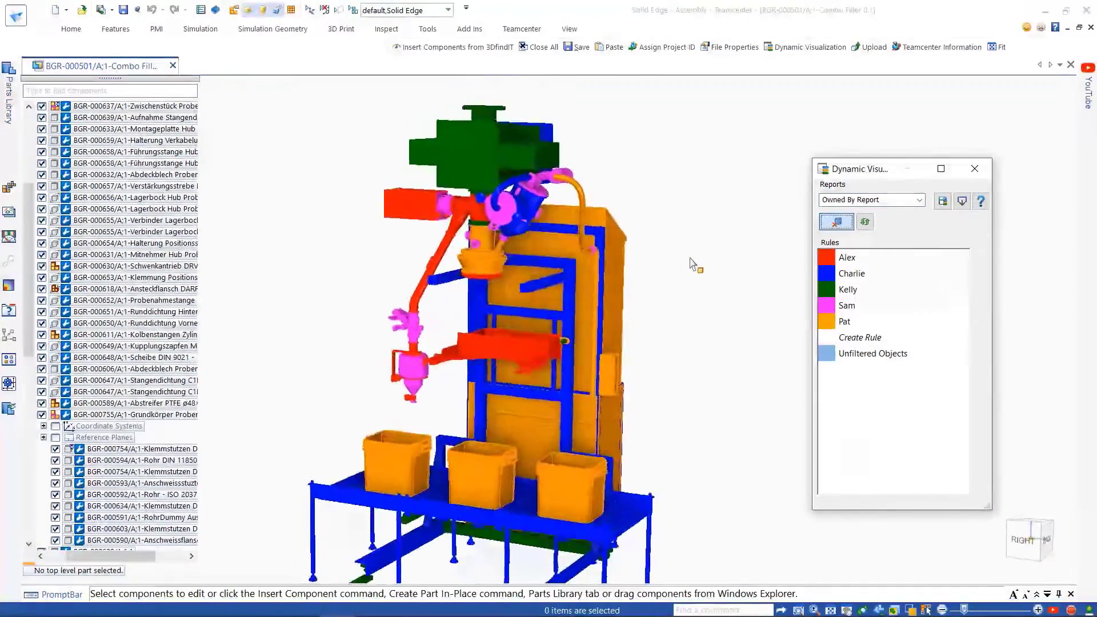
{"action": "left_click", "coordinate": [839, 223]}
Edit an owner rule to keep only Work In Progress parts
{"action": "double_click", "coordinate": [849, 321]}
{"action": "left_click", "coordinate": [752, 250]}
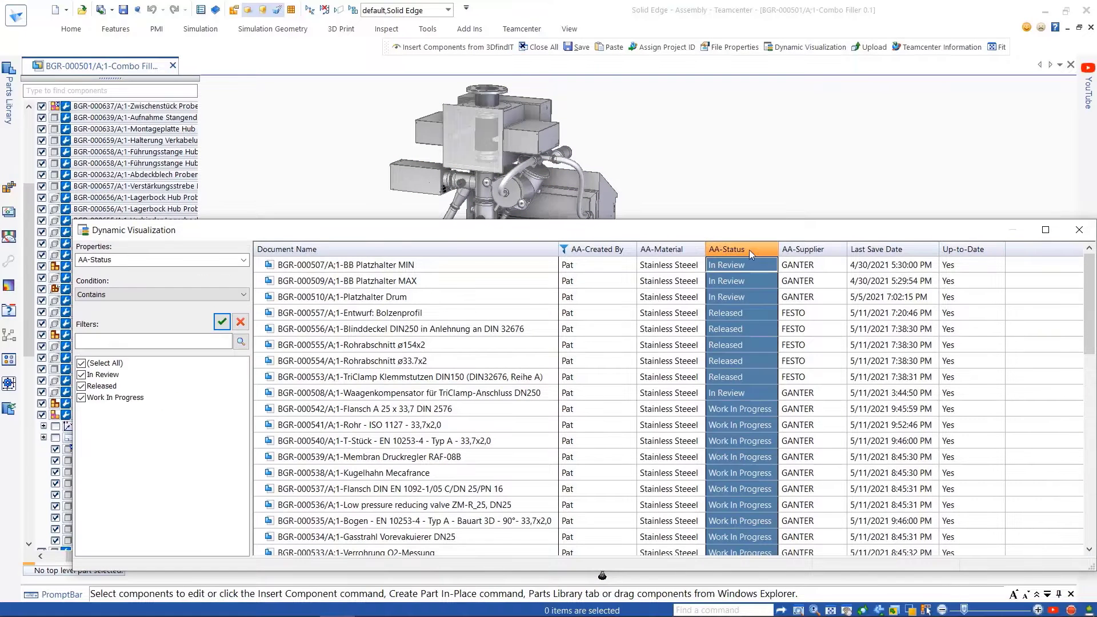
{"action": "left_click", "coordinate": [81, 363]}
{"action": "left_click", "coordinate": [80, 397]}
{"action": "left_click", "coordinate": [221, 322]}
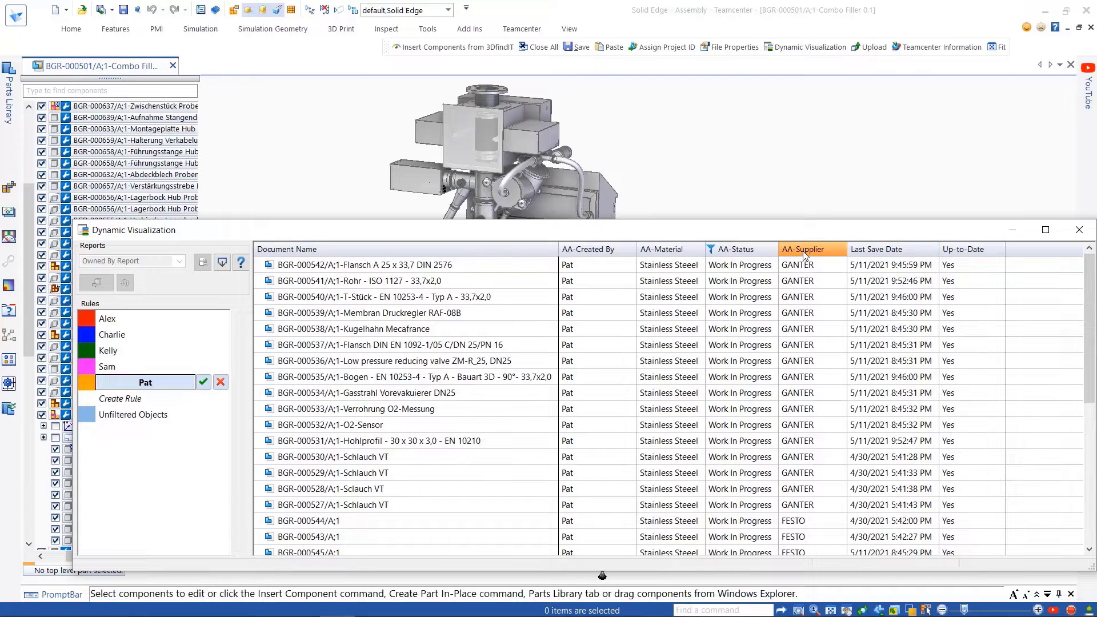
Add a Last Save Date after-cutoff filter, commit the Pat rule and show its parts
{"action": "left_click", "coordinate": [876, 250]}
{"action": "left_click", "coordinate": [243, 344]}
{"action": "left_click", "coordinate": [120, 427]}
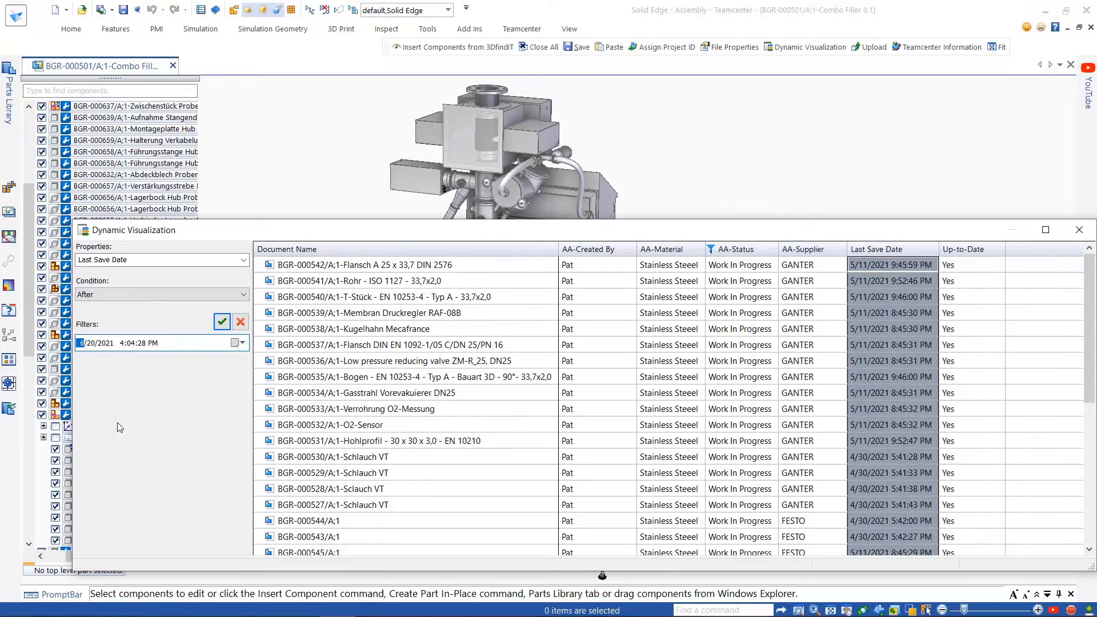
{"action": "left_click", "coordinate": [221, 321]}
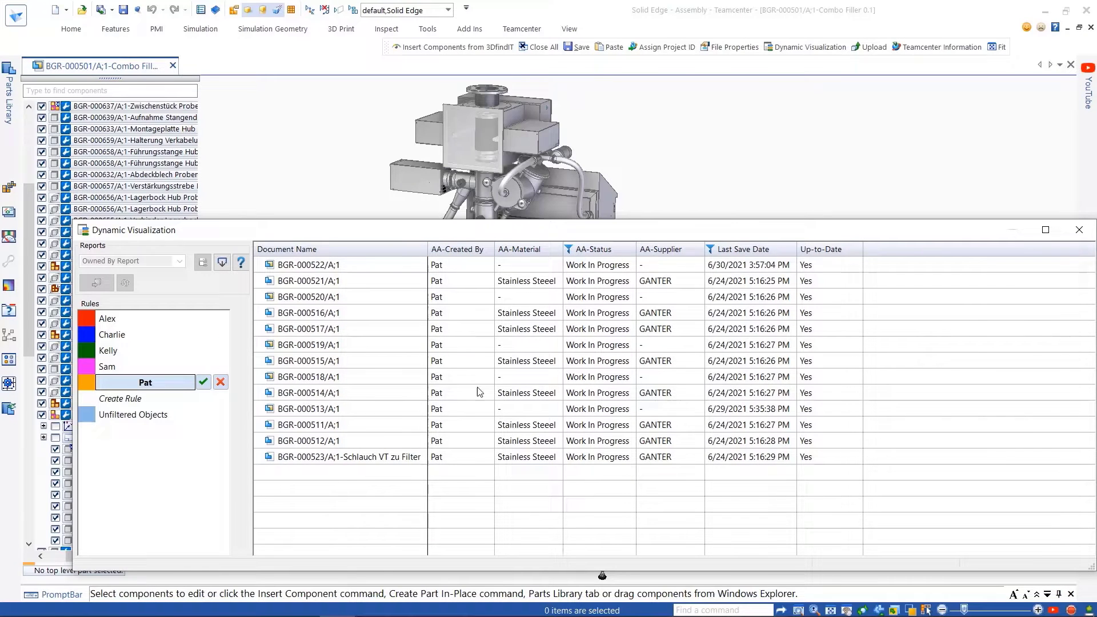
{"action": "left_click", "coordinate": [204, 383]}
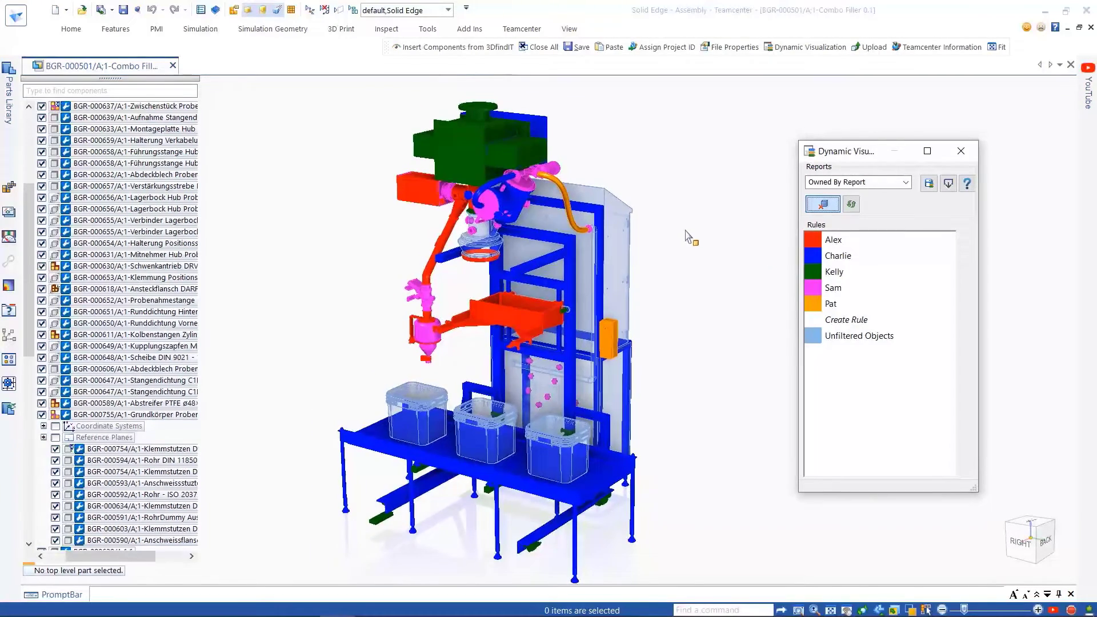
{"action": "left_click", "coordinate": [832, 306]}
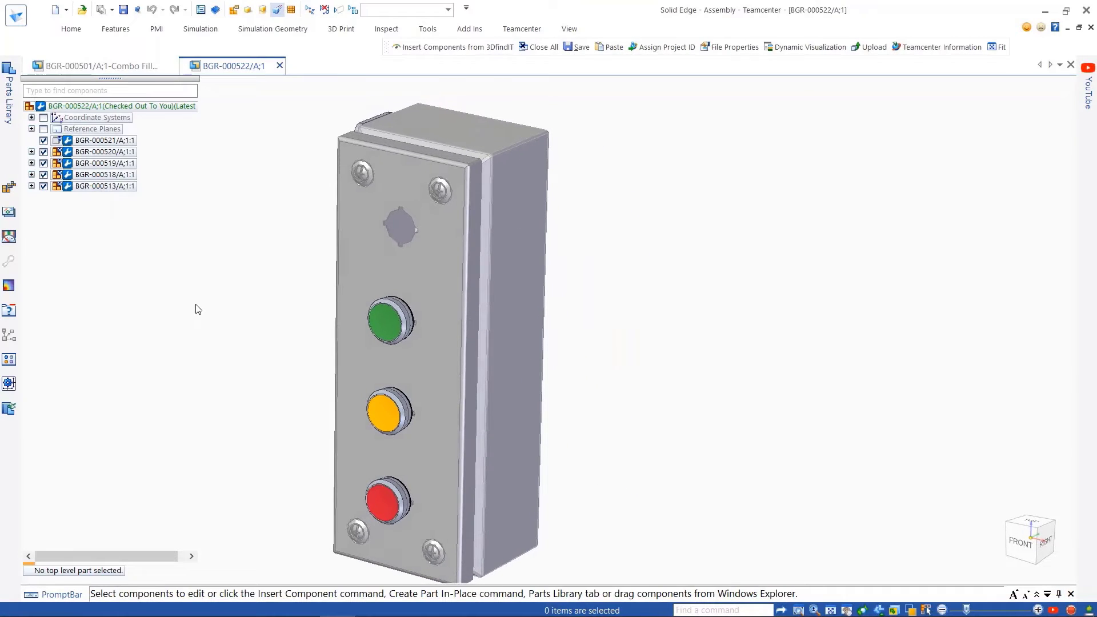
Launch Insert Components from 3DfindIT from the Home tab
{"action": "left_click", "coordinate": [71, 29]}
{"action": "left_click", "coordinate": [265, 73]}
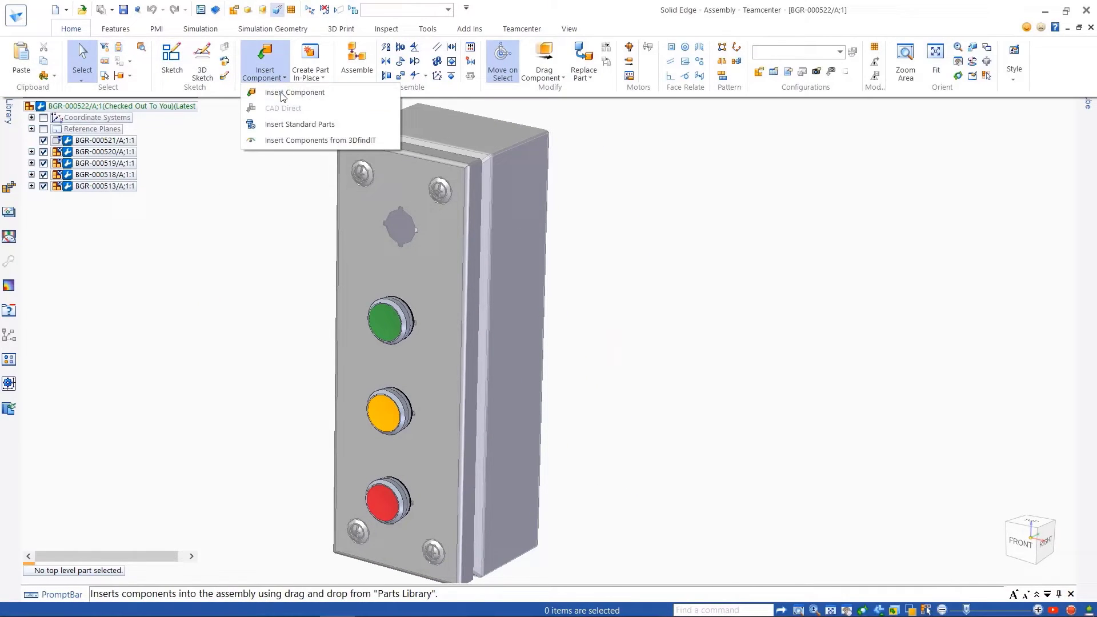
{"action": "left_click", "coordinate": [297, 141]}
Search 3DfindIT for 3SU1051-6AA50-0AA0 and preview the Siemens warning light front element
{"action": "left_click", "coordinate": [313, 109]}
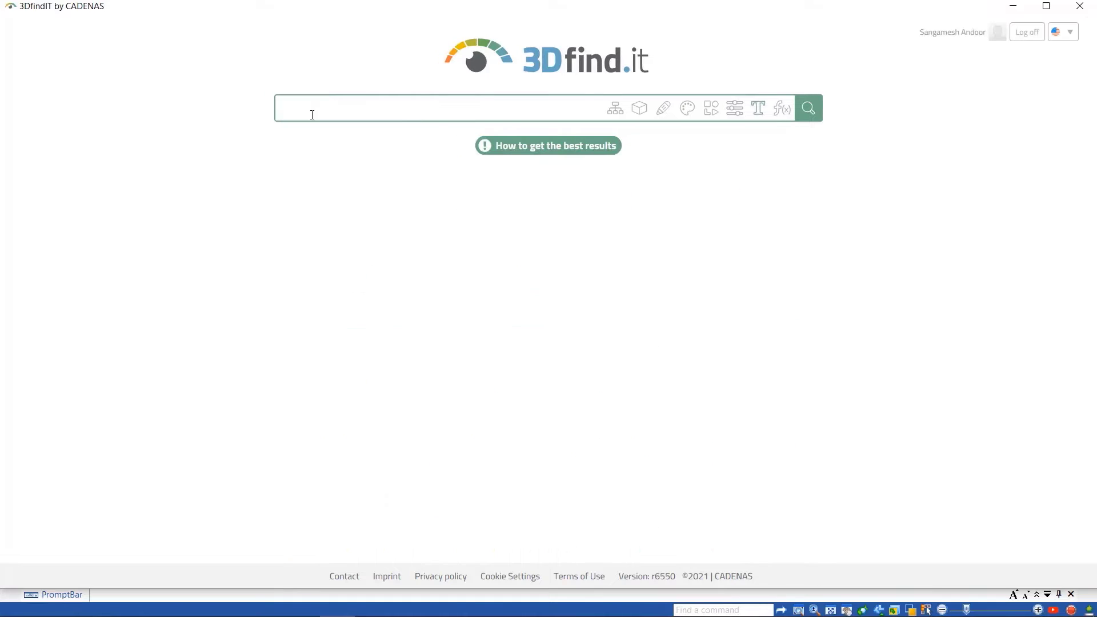
{"action": "left_click", "coordinate": [808, 110]}
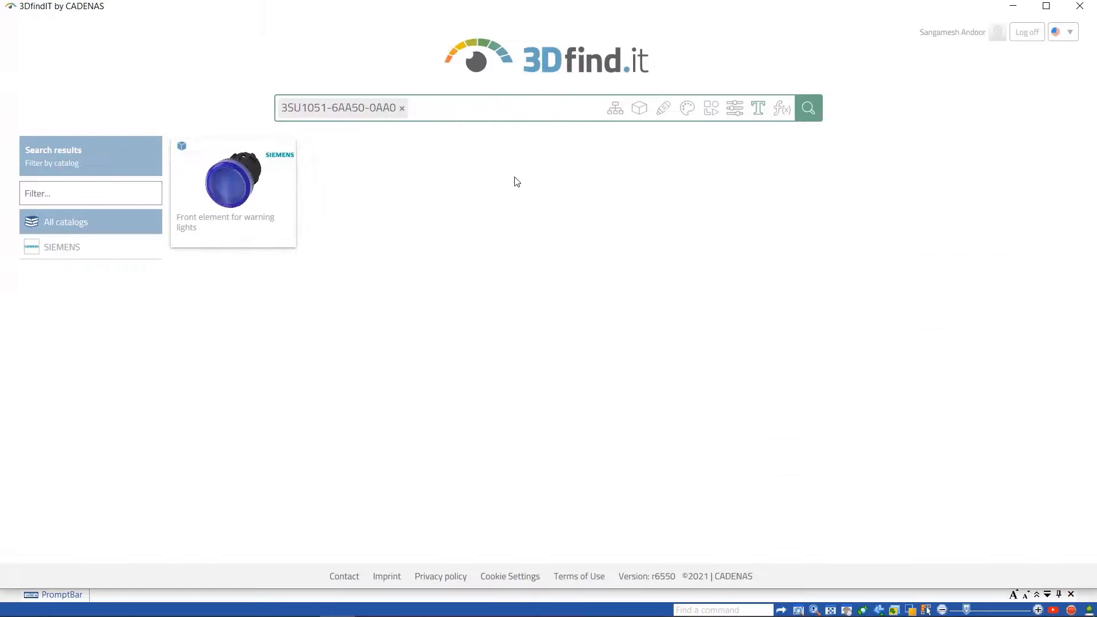
{"action": "left_click", "coordinate": [237, 194]}
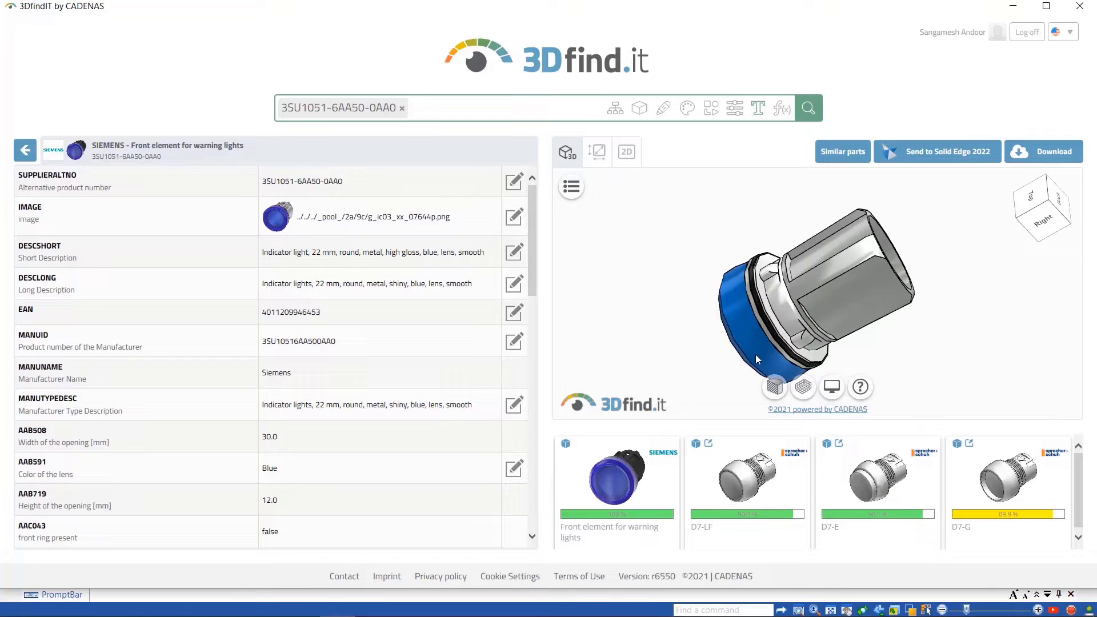
{"action": "left_click_drag", "start_coordinate": [814, 303], "coordinate": [862, 263]}
Send the Siemens warning light to Solid Edge and seat it in the control box's top hole
{"action": "left_click", "coordinate": [926, 160]}
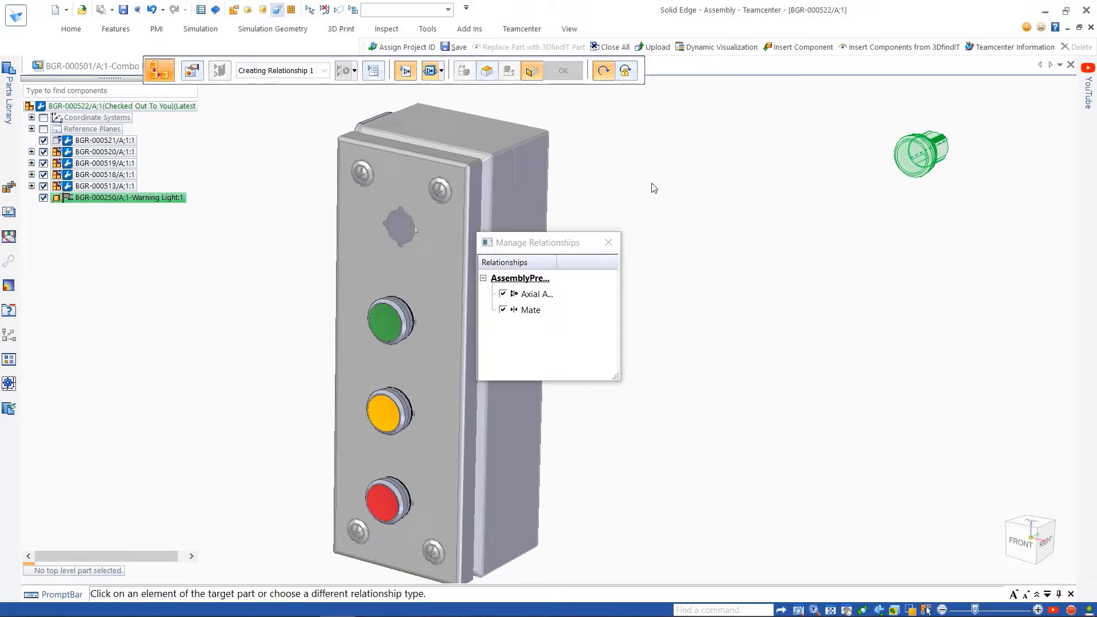
{"action": "left_click", "coordinate": [390, 234]}
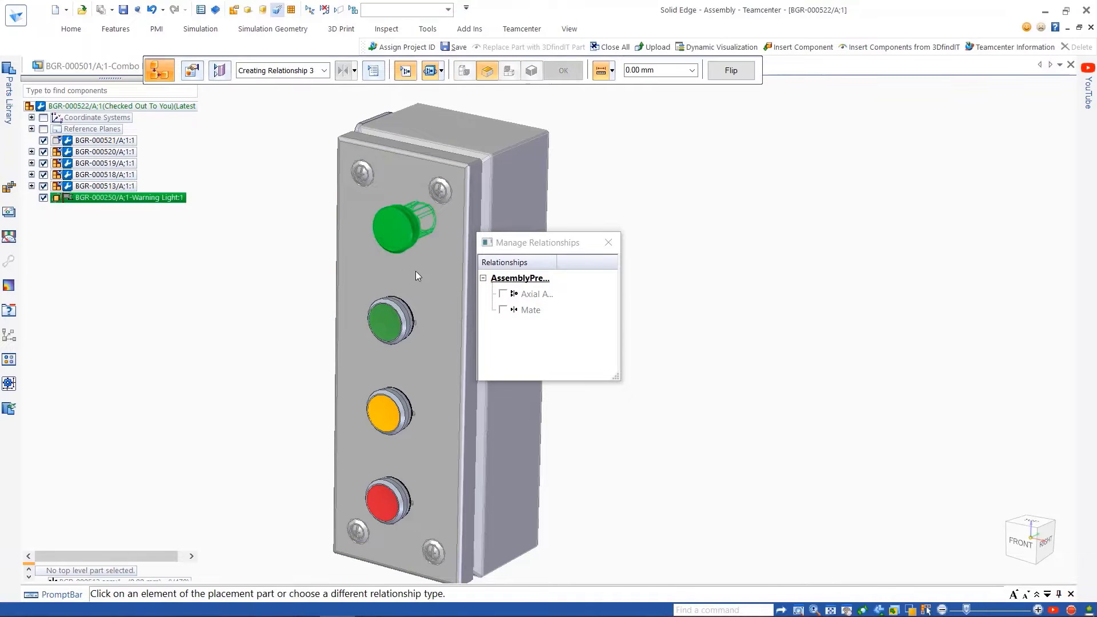
{"action": "right_click", "coordinate": [646, 203]}
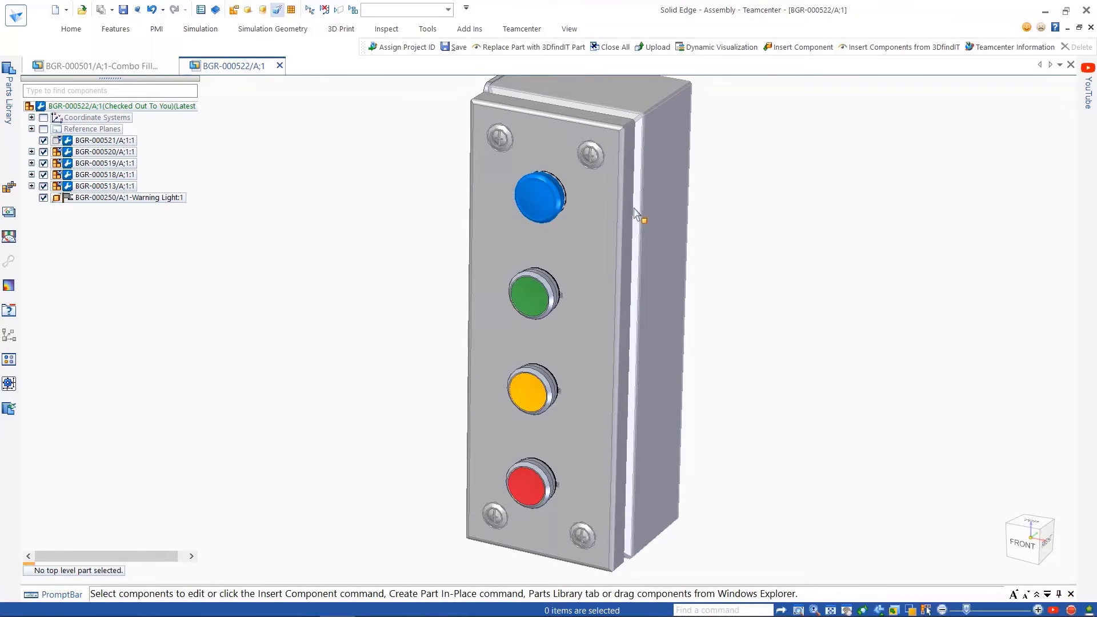
Assign project BGR-250A to the BGR-000522 control box, then return to Combo Filler
{"action": "left_click", "coordinate": [521, 29]}
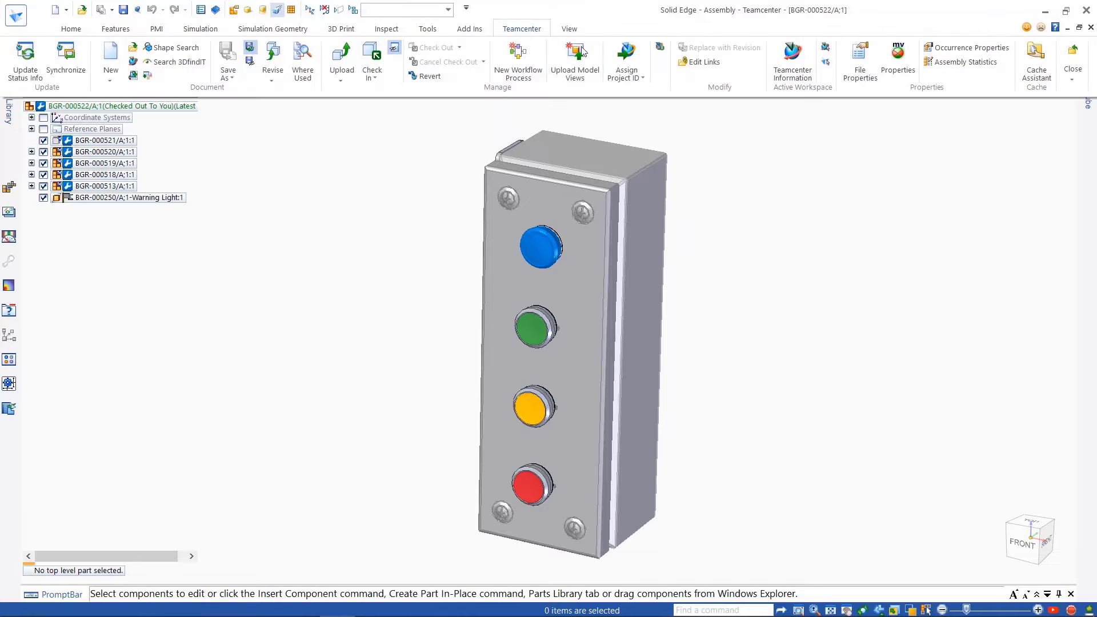
{"action": "left_click", "coordinate": [626, 61]}
{"action": "left_click", "coordinate": [417, 263]}
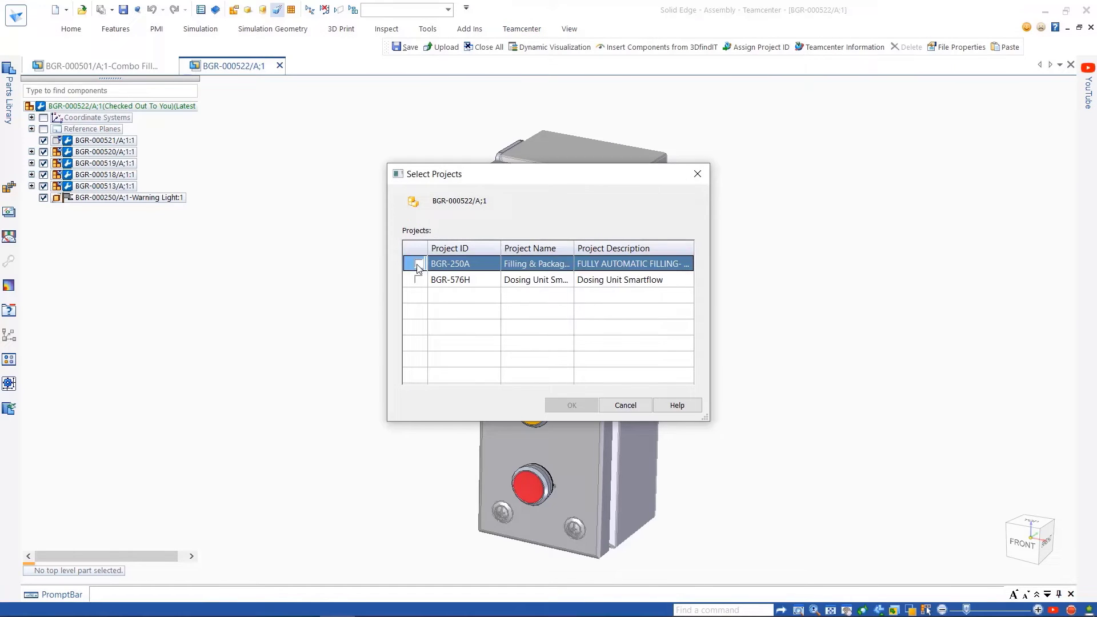
{"action": "left_click", "coordinate": [553, 411]}
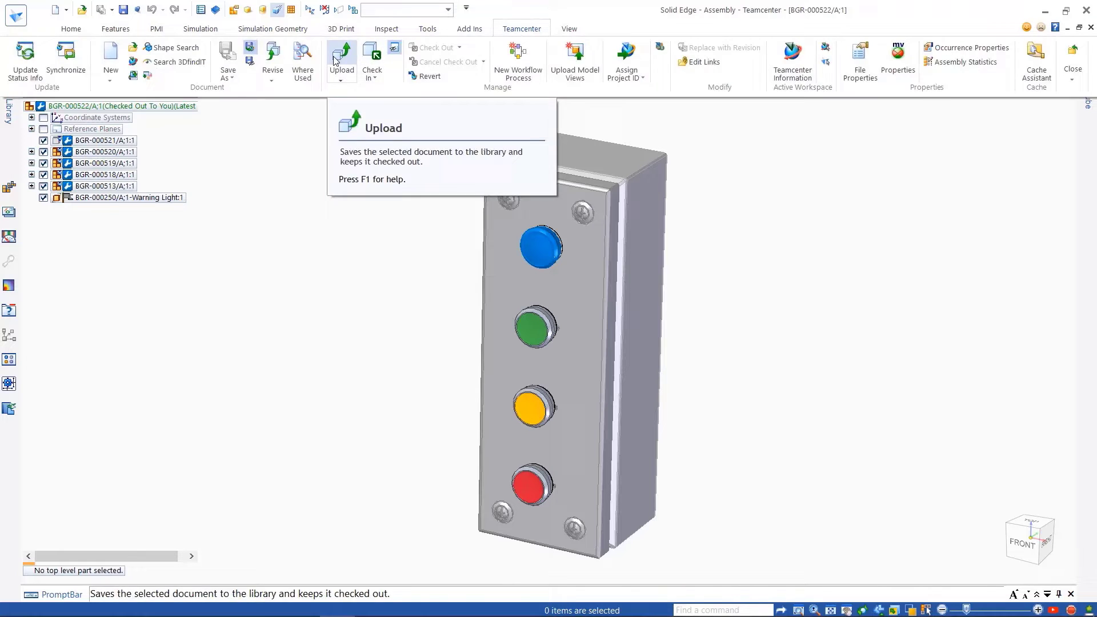
{"action": "left_click", "coordinate": [106, 66]}
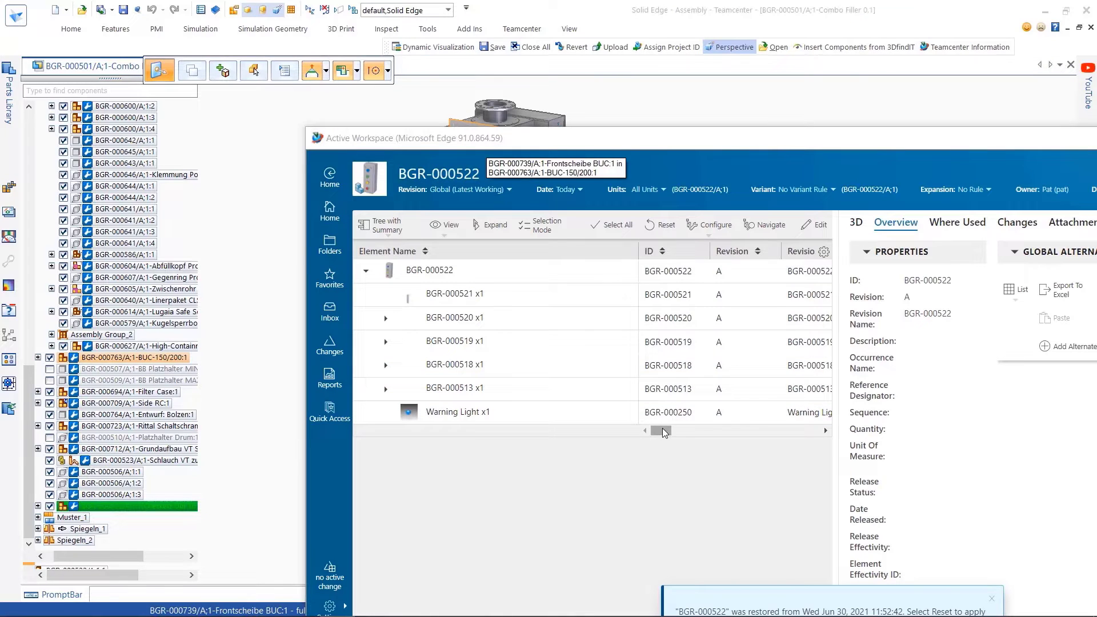
{"action": "left_click_drag", "start_coordinate": [661, 431], "coordinate": [753, 431]}
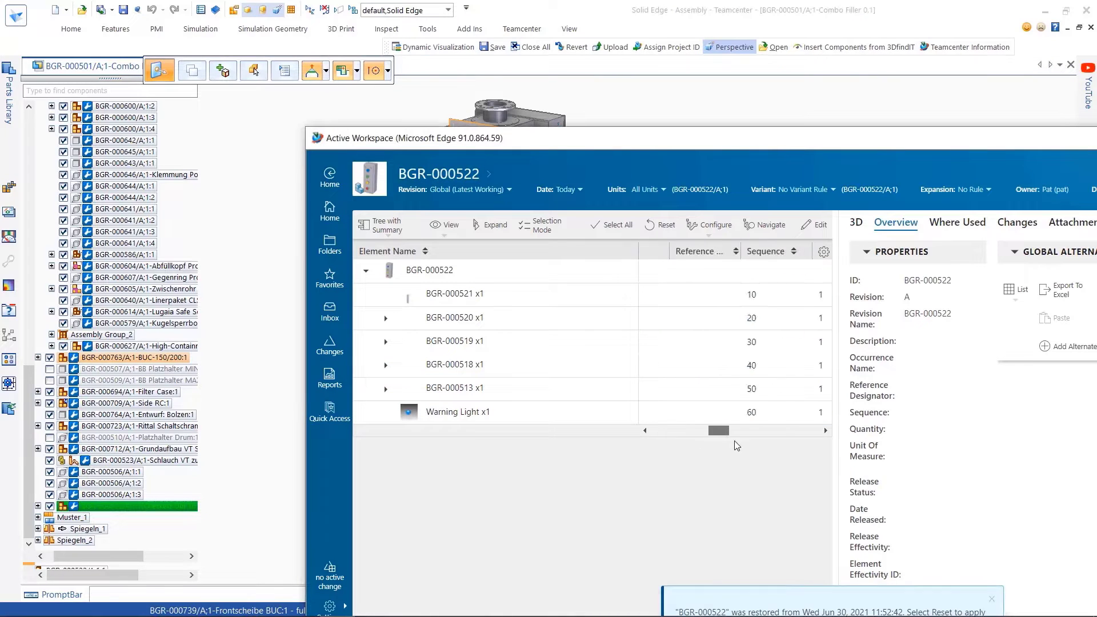
{"action": "left_click_drag", "start_coordinate": [732, 140], "coordinate": [456, 47]}
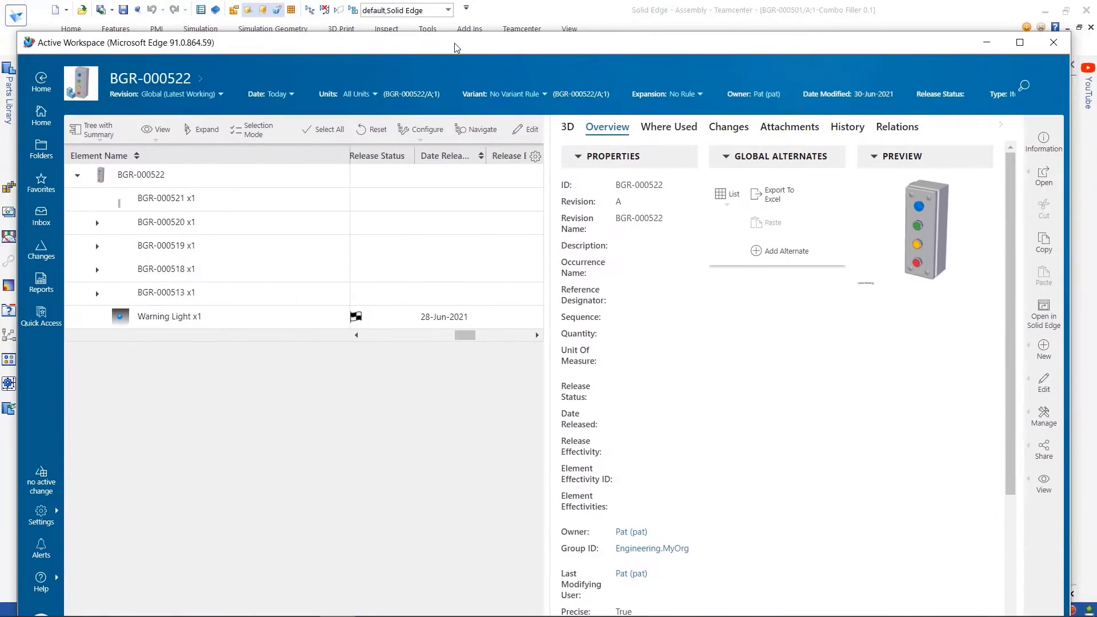
Check BGR-000522's project membership (BGR-576H, BGR-250A) in Active Workspace, then go Home
{"action": "left_click", "coordinate": [1030, 415]}
{"action": "left_click", "coordinate": [974, 544]}
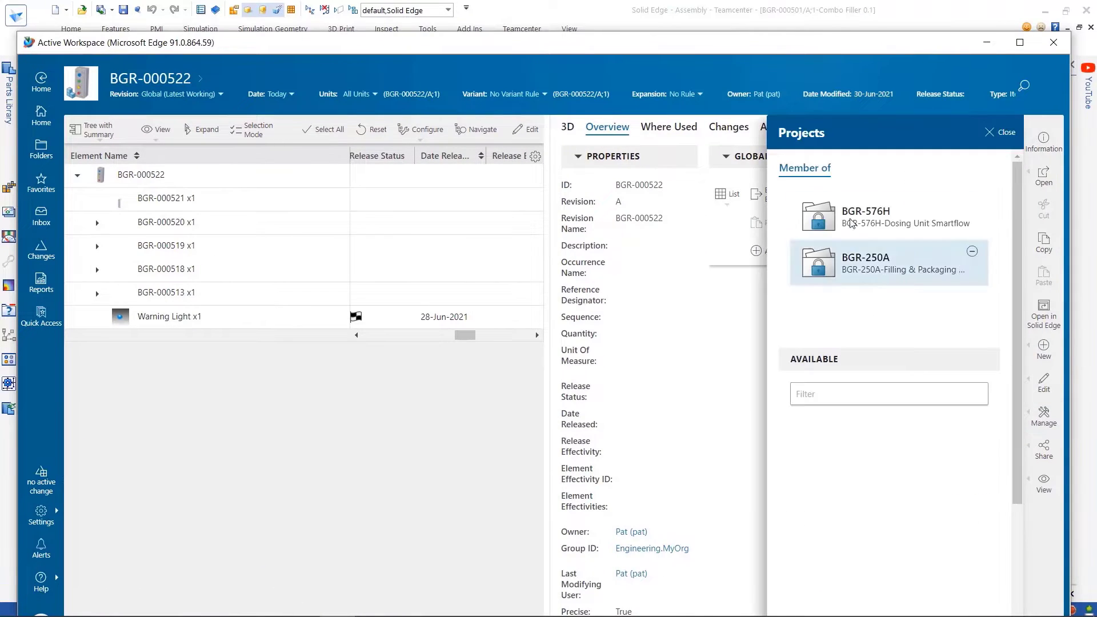
{"action": "left_click", "coordinate": [48, 116]}
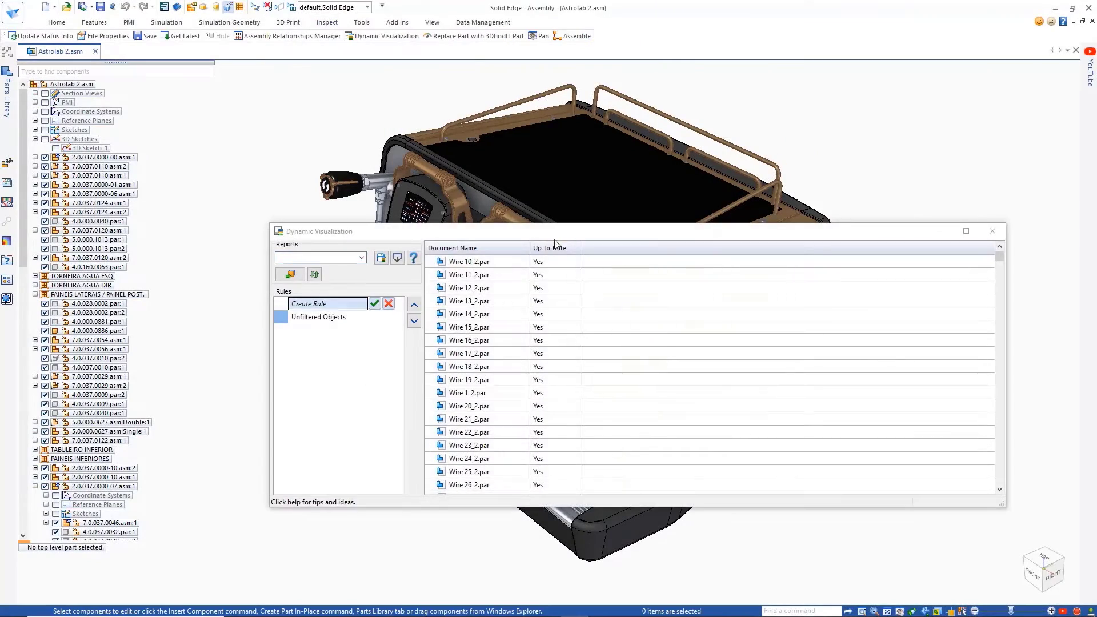
Add the Material column and create a rule for Stainless Steel, 304 parts
{"action": "right_click", "coordinate": [558, 247]}
{"action": "left_click", "coordinate": [581, 286]}
{"action": "left_click_drag", "start_coordinate": [582, 387], "coordinate": [522, 358]}
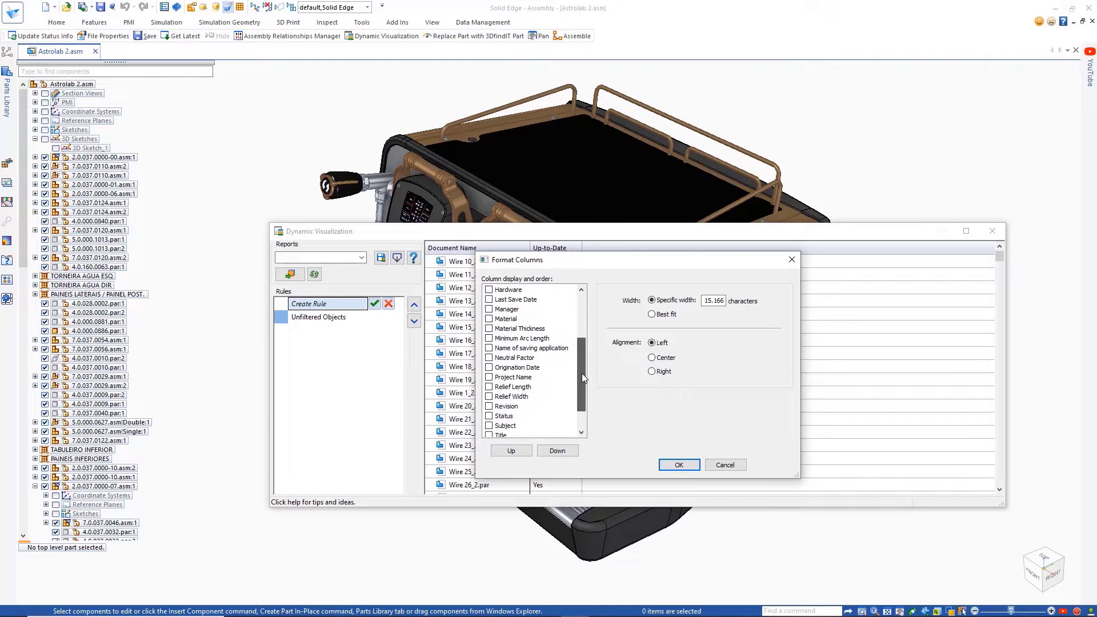
{"action": "left_click", "coordinate": [679, 464]}
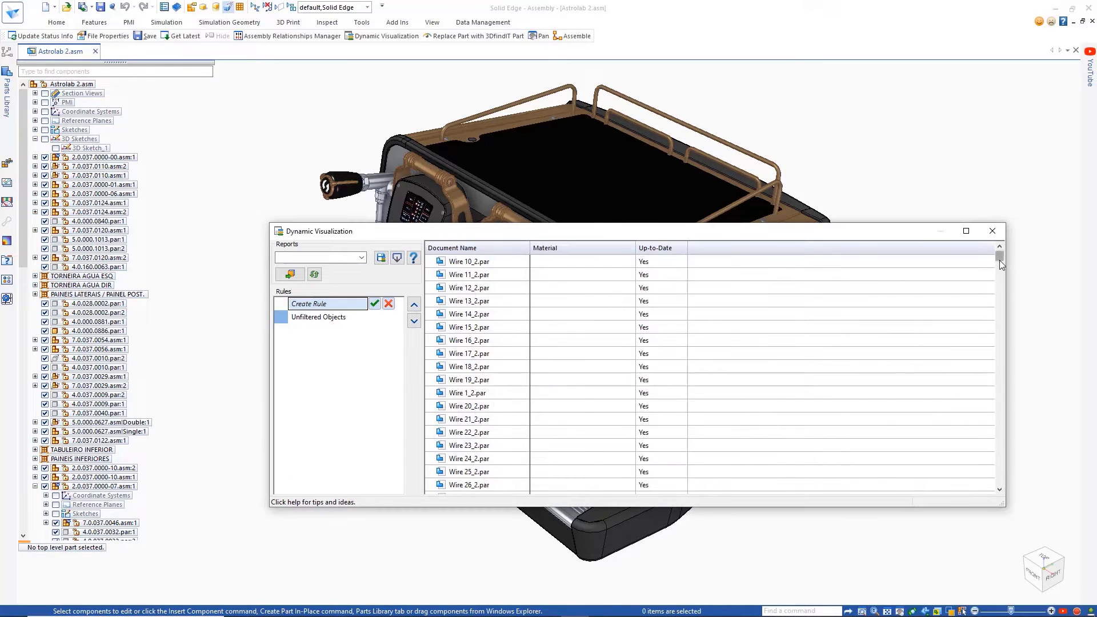
{"action": "left_click_drag", "start_coordinate": [1000, 260], "coordinate": [967, 332]}
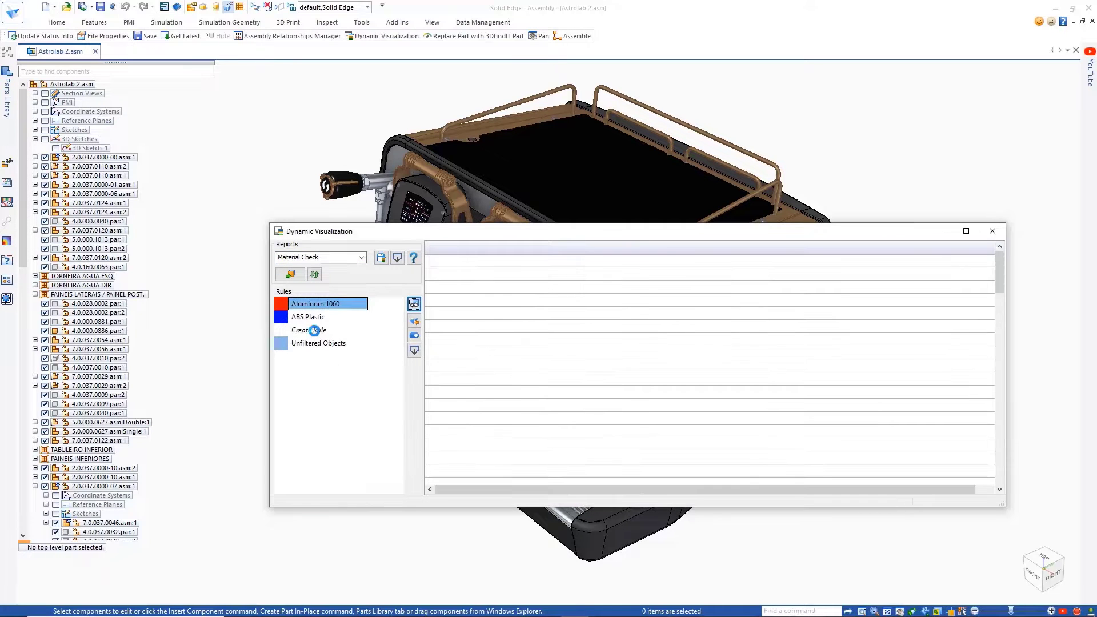
{"action": "left_click", "coordinate": [559, 249]}
{"action": "left_click", "coordinate": [277, 341]}
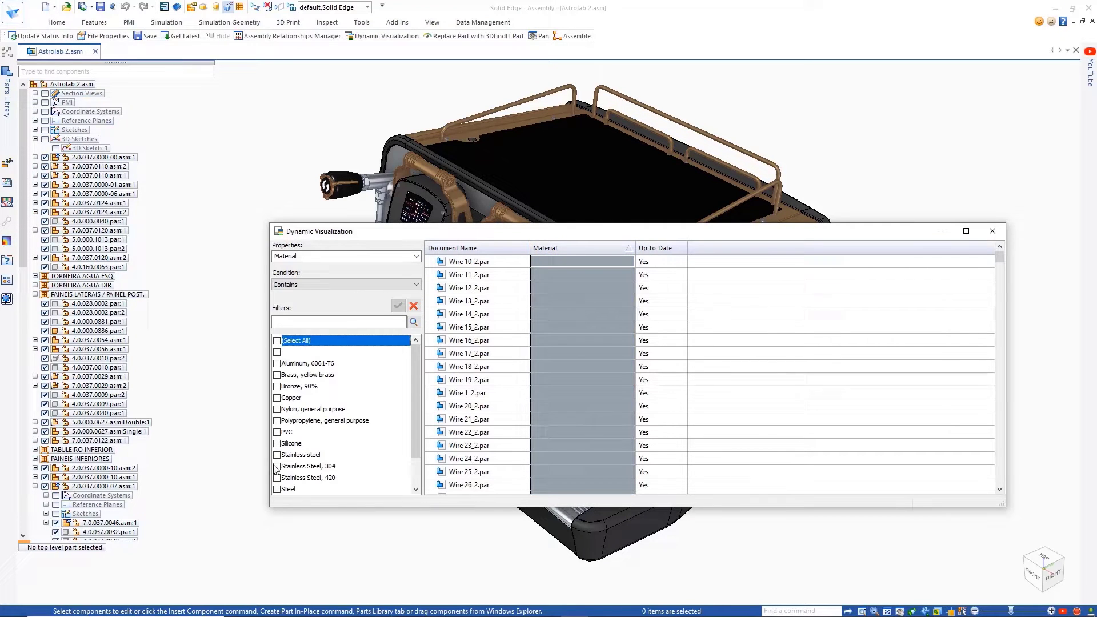
{"action": "left_click", "coordinate": [277, 467]}
{"action": "left_click", "coordinate": [398, 306]}
{"action": "left_click", "coordinate": [373, 331]}
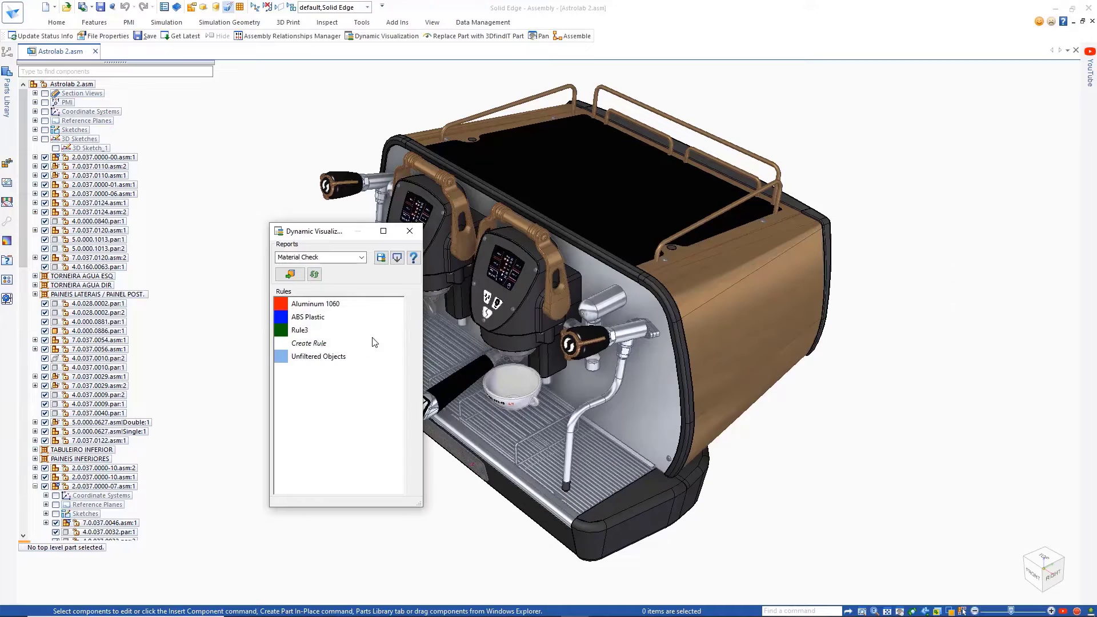
Rename Rule3 to Stainless Steel 304 and colour the model by the material rules
{"action": "left_click", "coordinate": [302, 331]}
{"action": "left_click", "coordinate": [414, 415]}
{"action": "type", "text": "Stainless Steel 304"}
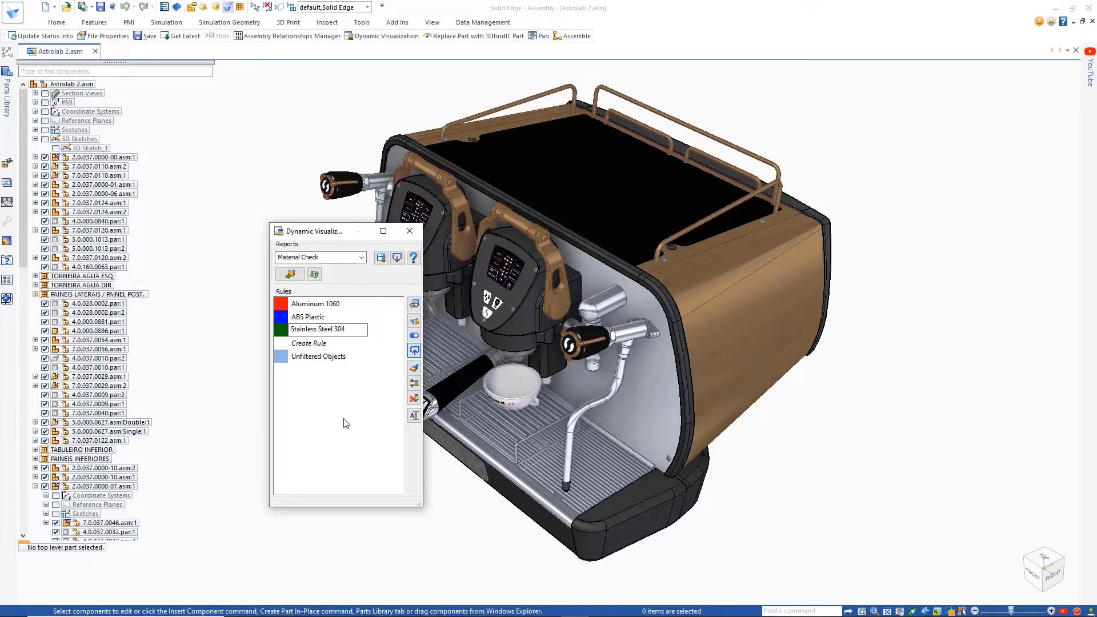
{"action": "key", "text": "Return"}
{"action": "left_click", "coordinate": [290, 275]}
{"action": "left_click_drag", "start_coordinate": [312, 231], "coordinate": [196, 148]}
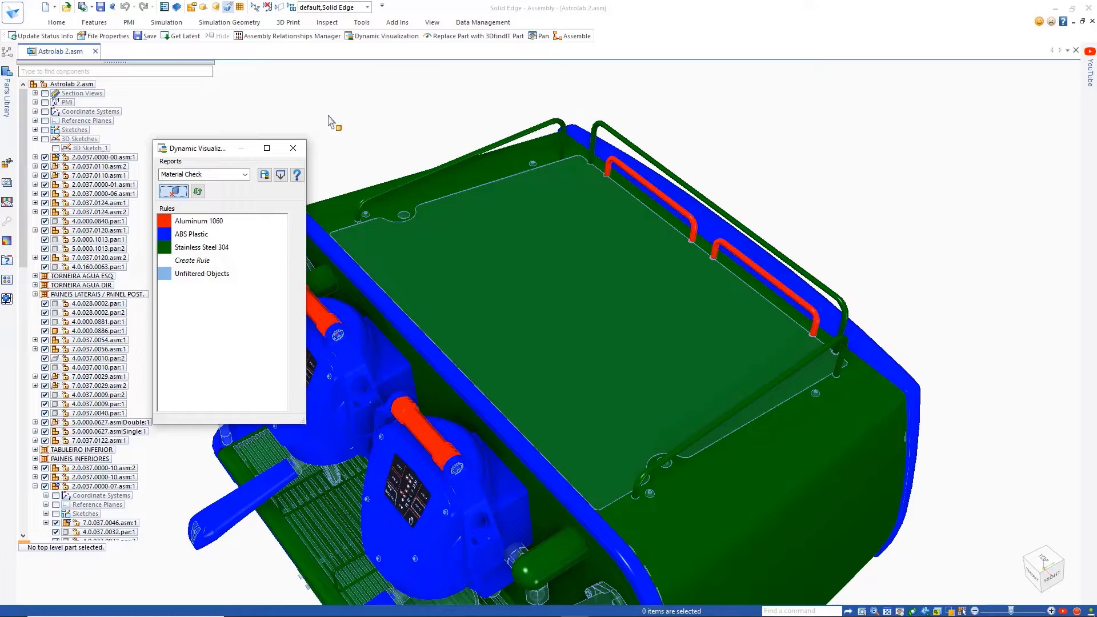
Close the visualization and replace both rear rails with the latest revision 4.0.037.0034-01
{"action": "left_click", "coordinate": [293, 148]}
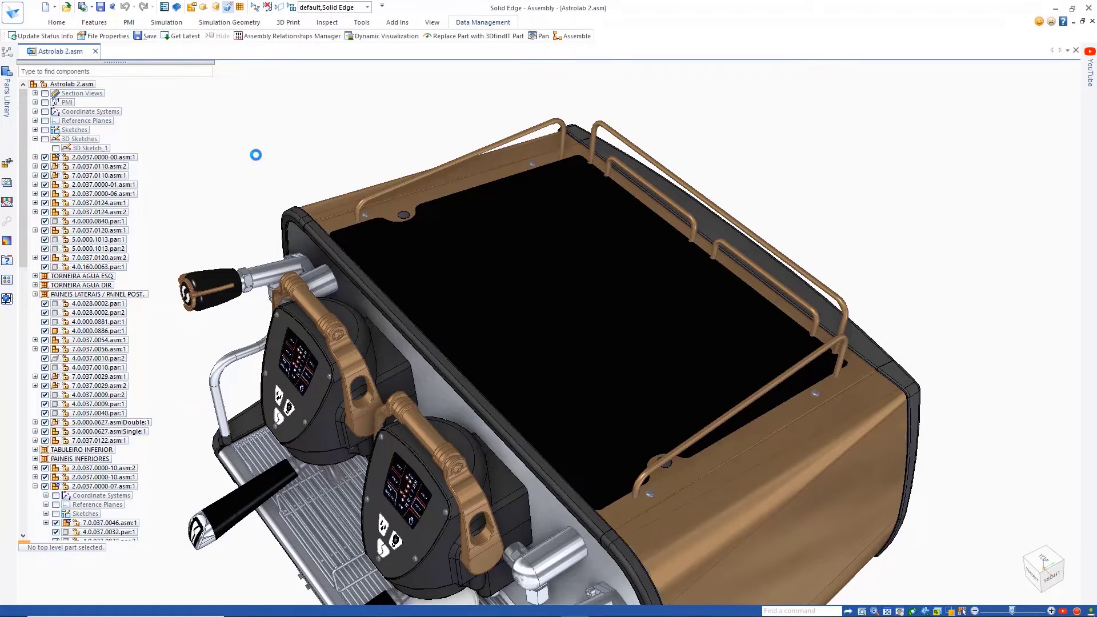
{"action": "scroll", "coordinate": [95, 197], "scroll_direction": "down", "scroll_amount": 9}
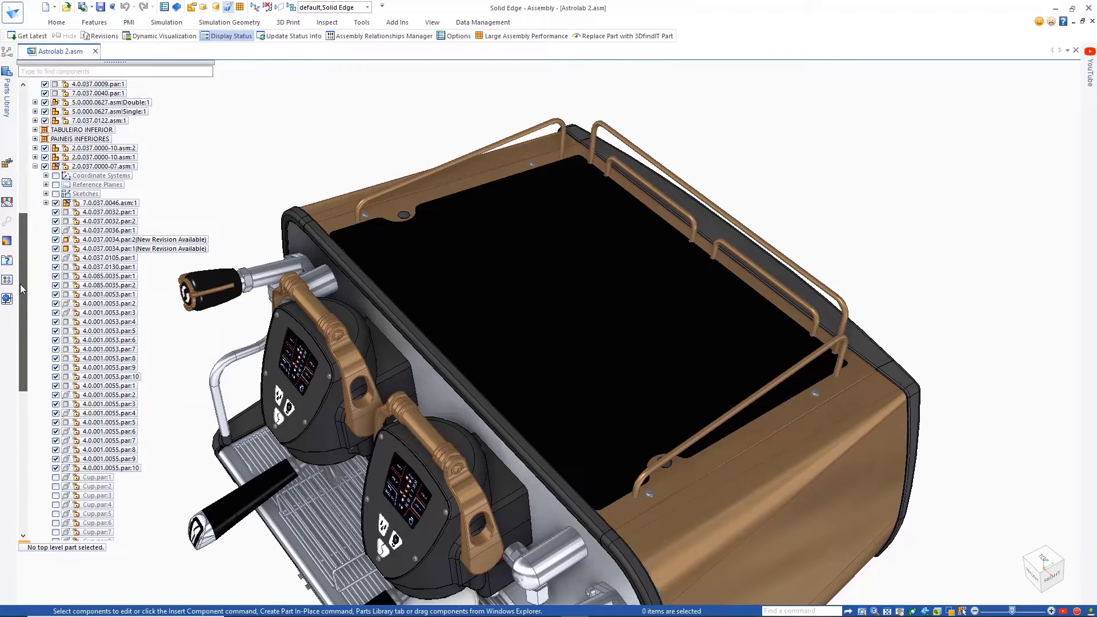
{"action": "scroll", "coordinate": [129, 231], "scroll_direction": "down", "scroll_amount": 4}
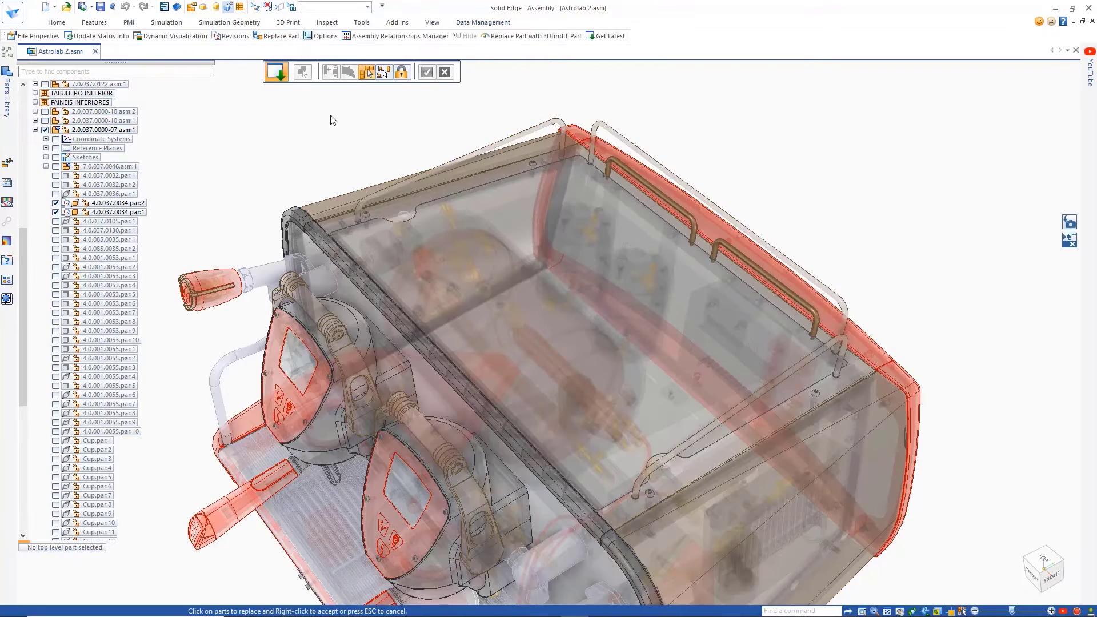
{"action": "left_click", "coordinate": [369, 76]}
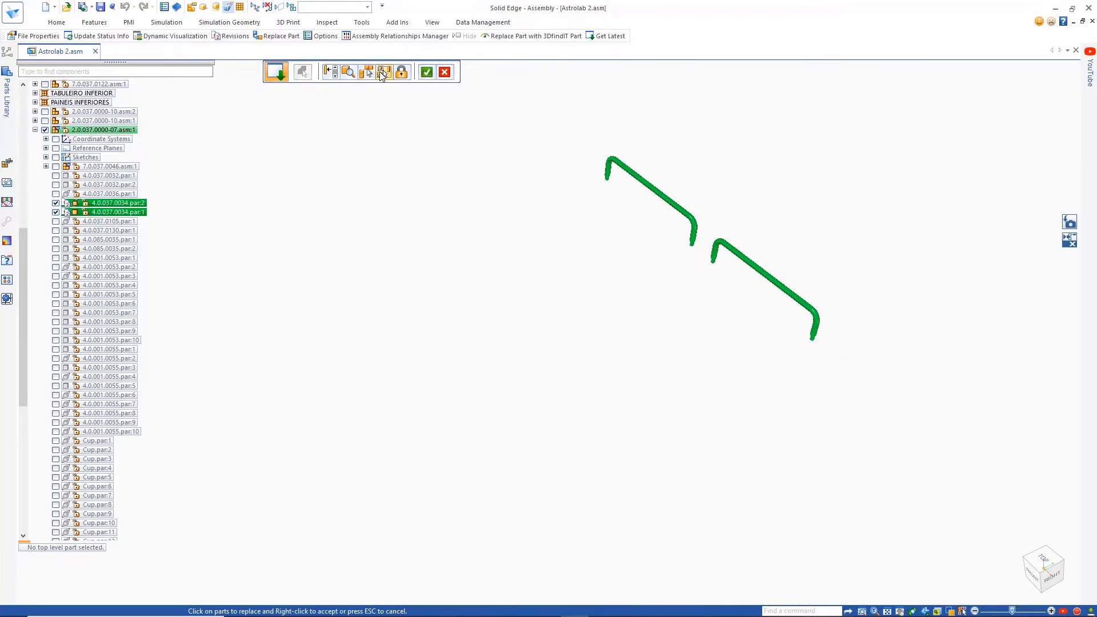
{"action": "left_click", "coordinate": [428, 73]}
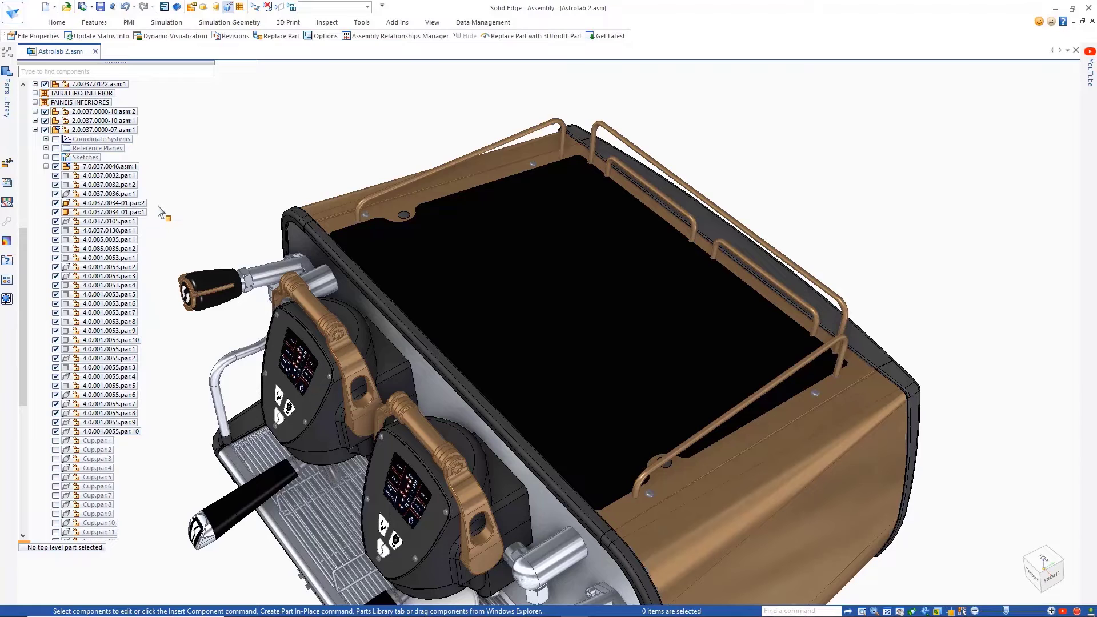
Colour the machine by material rules with the Dynamic Visualization Material Check report
{"action": "left_click", "coordinate": [327, 22]}
{"action": "left_click", "coordinate": [383, 48]}
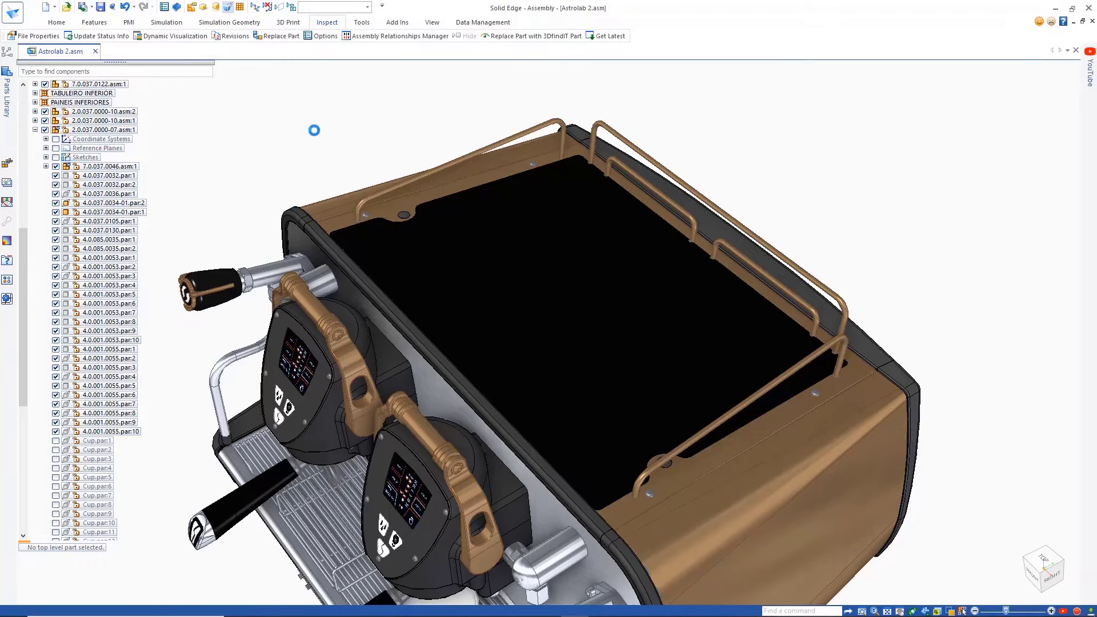
{"action": "left_click", "coordinate": [362, 262]}
{"action": "left_click", "coordinate": [290, 275]}
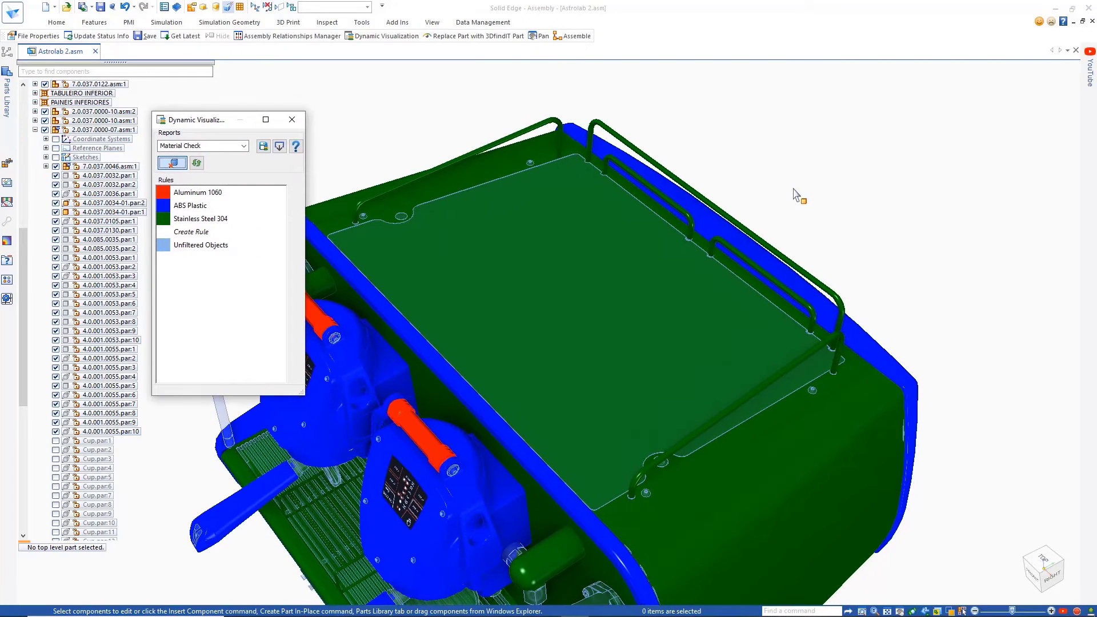
Clear the material colouring and show the file properties of rear rail 4.0.037.0034-01
{"action": "left_click", "coordinate": [294, 119]}
{"action": "left_click", "coordinate": [143, 203]}
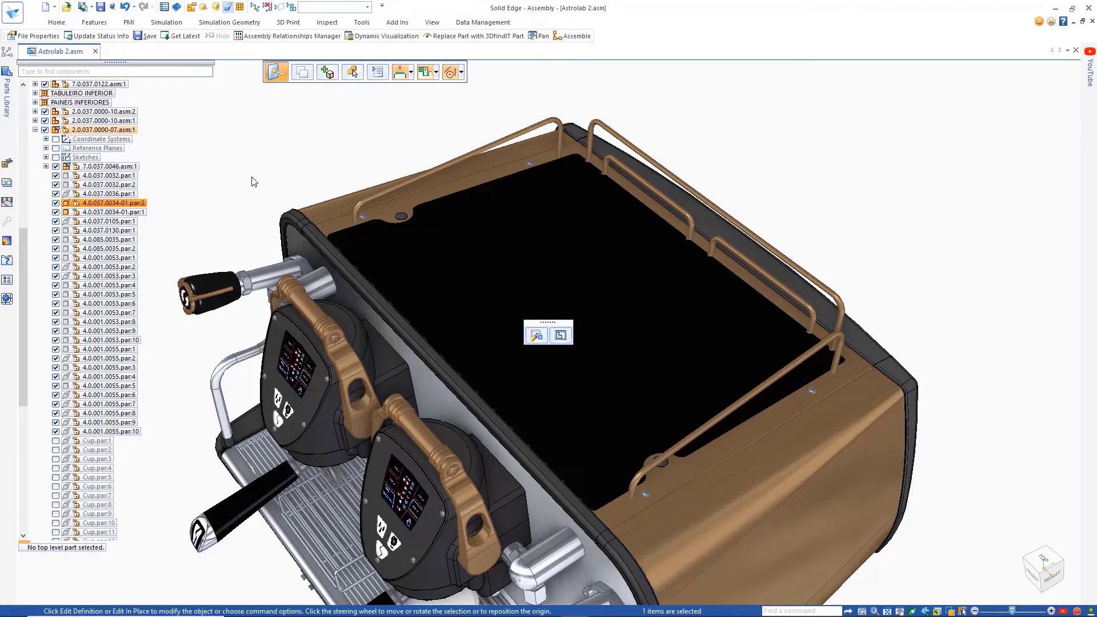
{"action": "left_click", "coordinate": [482, 21]}
{"action": "left_click", "coordinate": [354, 58]}
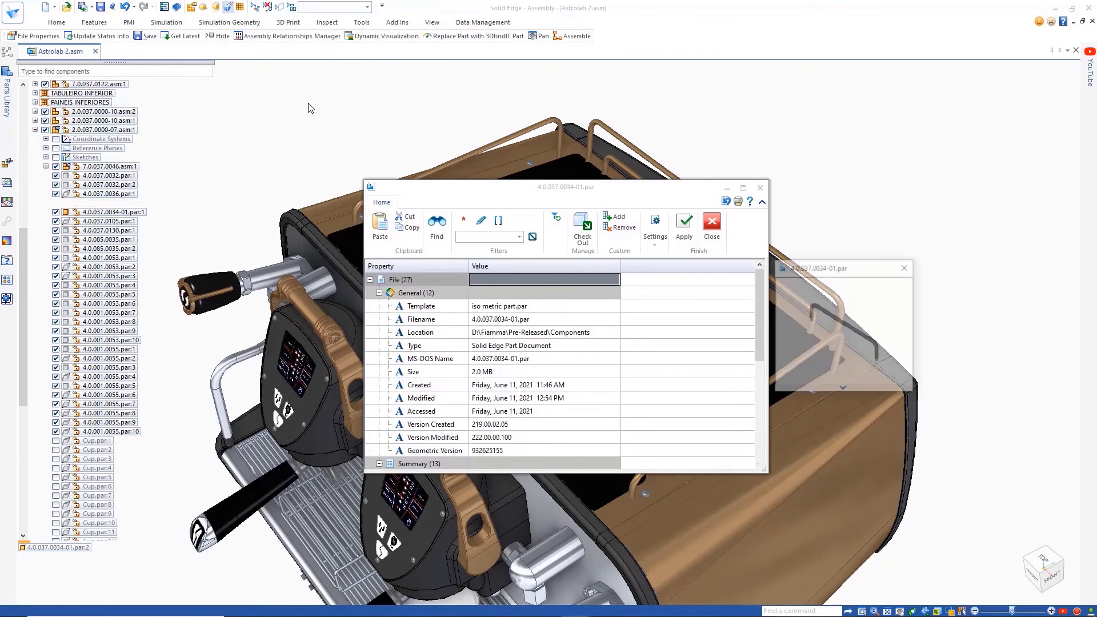
{"action": "mouse_move", "coordinate": [758, 305]}
{"action": "left_mouse_down"}
{"action": "mouse_move", "coordinate": [757, 375]}
{"action": "mouse_move", "coordinate": [594, 285]}
{"action": "left_mouse_up"}
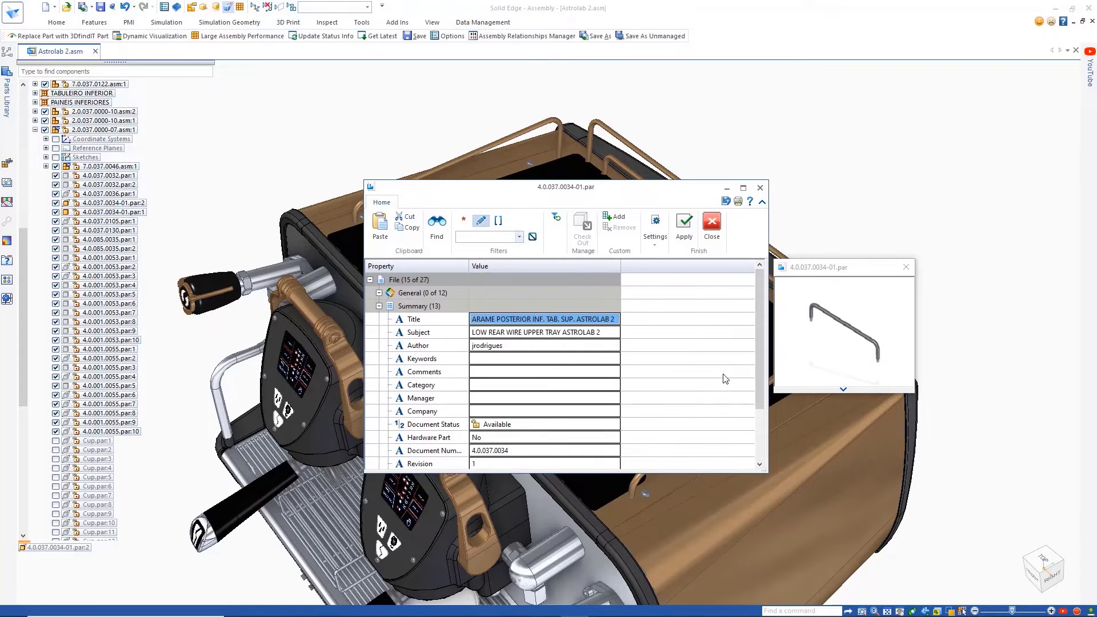
Add custom property Finish set to Bronze, set Comments to Approved, and apply
{"action": "left_click_drag", "start_coordinate": [758, 309], "coordinate": [756, 401]}
{"action": "left_click", "coordinate": [619, 219]}
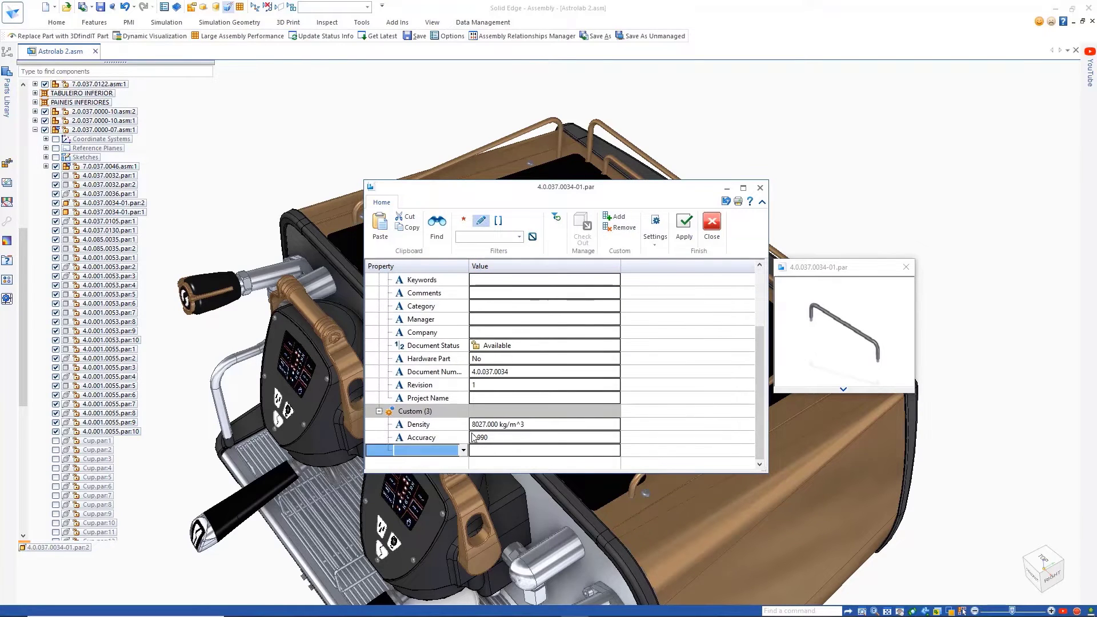
{"action": "left_click", "coordinate": [463, 451]}
{"action": "left_click", "coordinate": [412, 467]}
{"action": "left_click", "coordinate": [615, 453]}
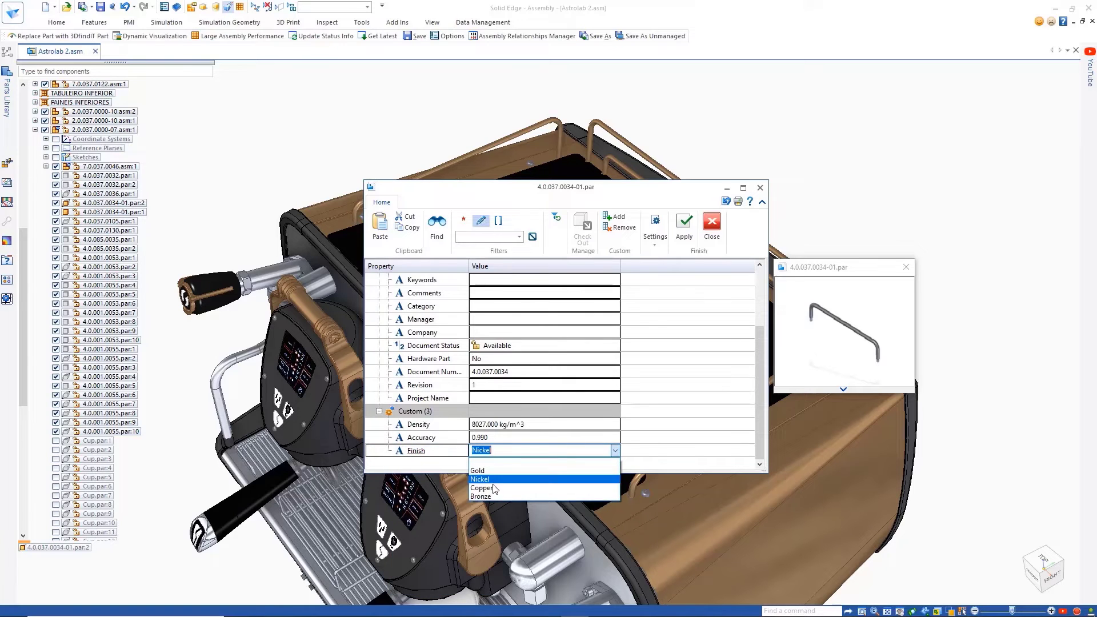
{"action": "left_click", "coordinate": [533, 465]}
{"action": "left_click", "coordinate": [380, 411]}
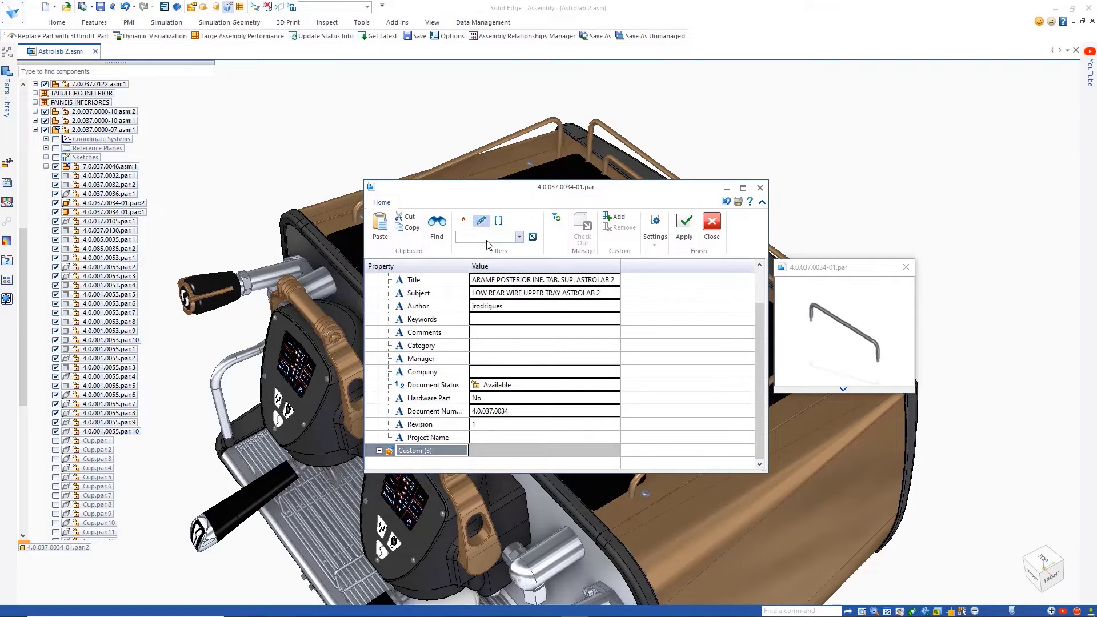
{"action": "left_click", "coordinate": [487, 240]}
{"action": "type", "text": "comm"}
{"action": "type", "text": "A"}
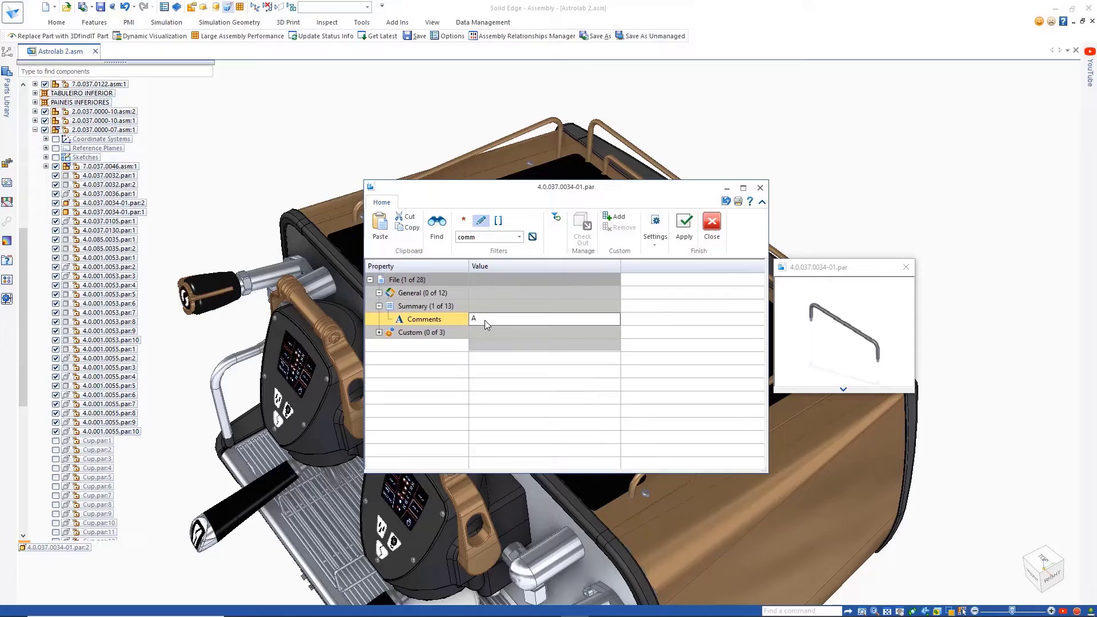
{"action": "type", "text": "d"}
{"action": "left_click", "coordinate": [683, 236]}
{"action": "left_click", "coordinate": [712, 226]}
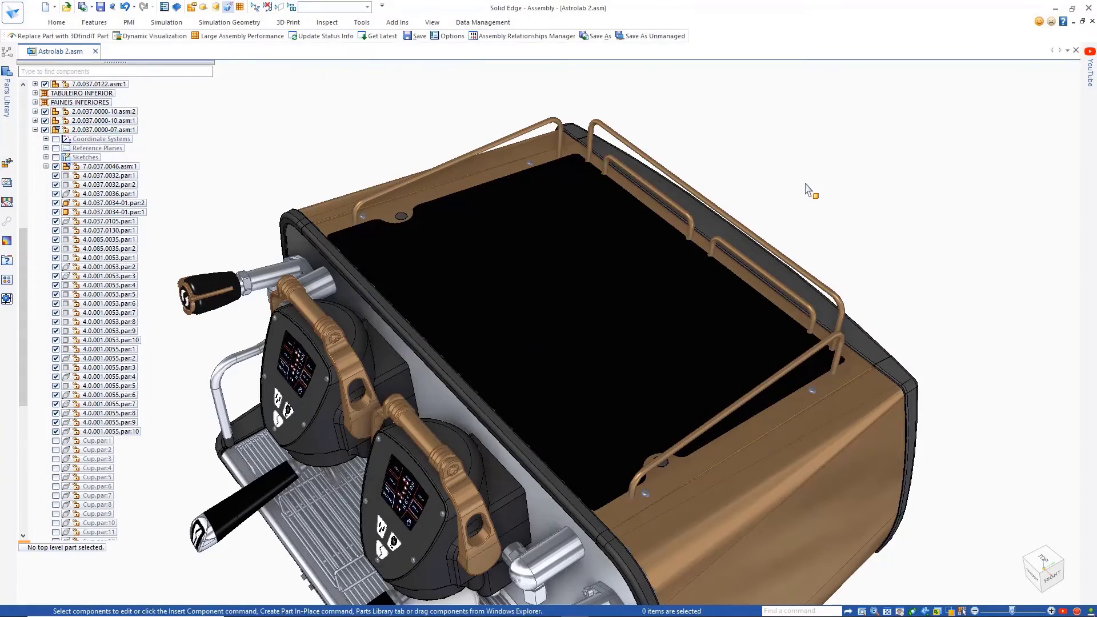
From the bottom view, pick the right and left rubber feet for Replace Part with 3DfindIT Part
{"action": "key", "text": "ctrl+b"}
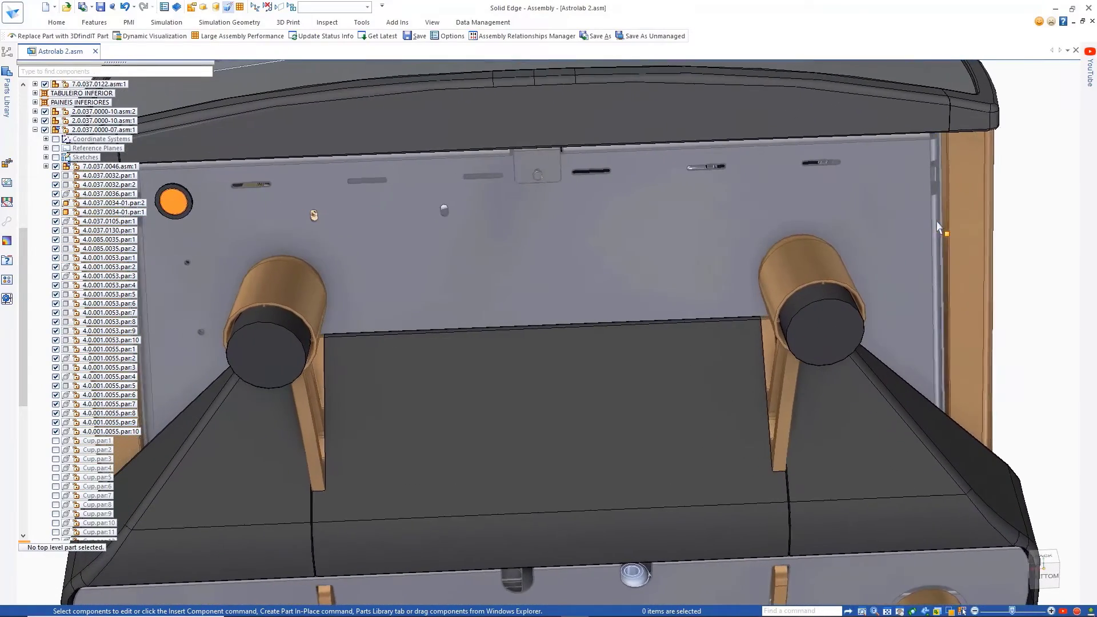
{"action": "left_click", "coordinate": [482, 22]}
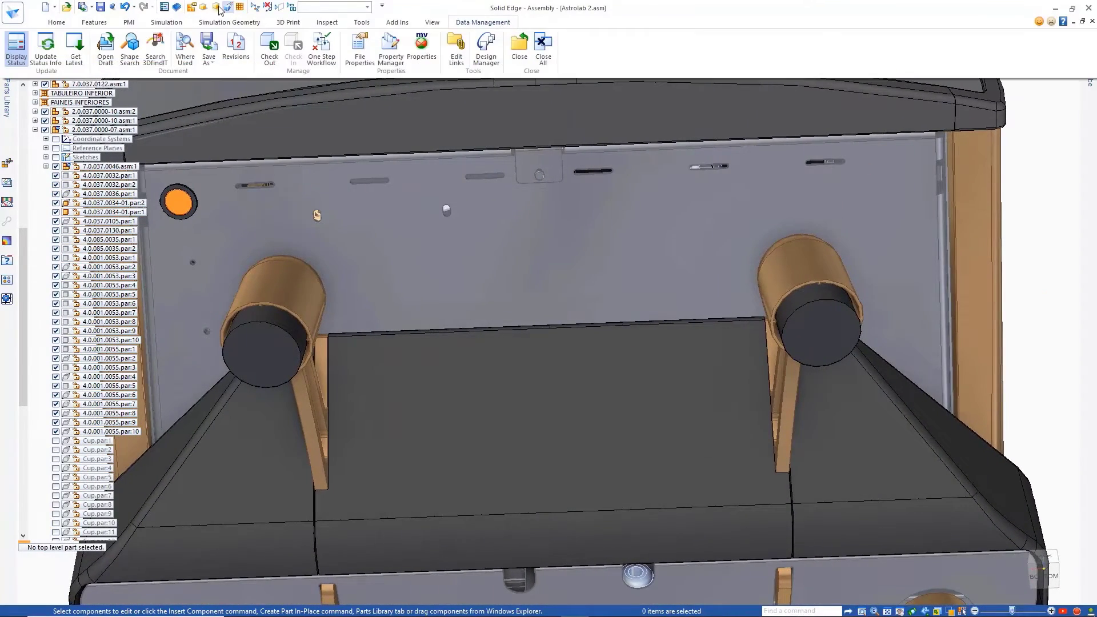
{"action": "left_click", "coordinate": [1044, 389]}
{"action": "left_click", "coordinate": [829, 348]}
{"action": "left_click", "coordinate": [353, 72]}
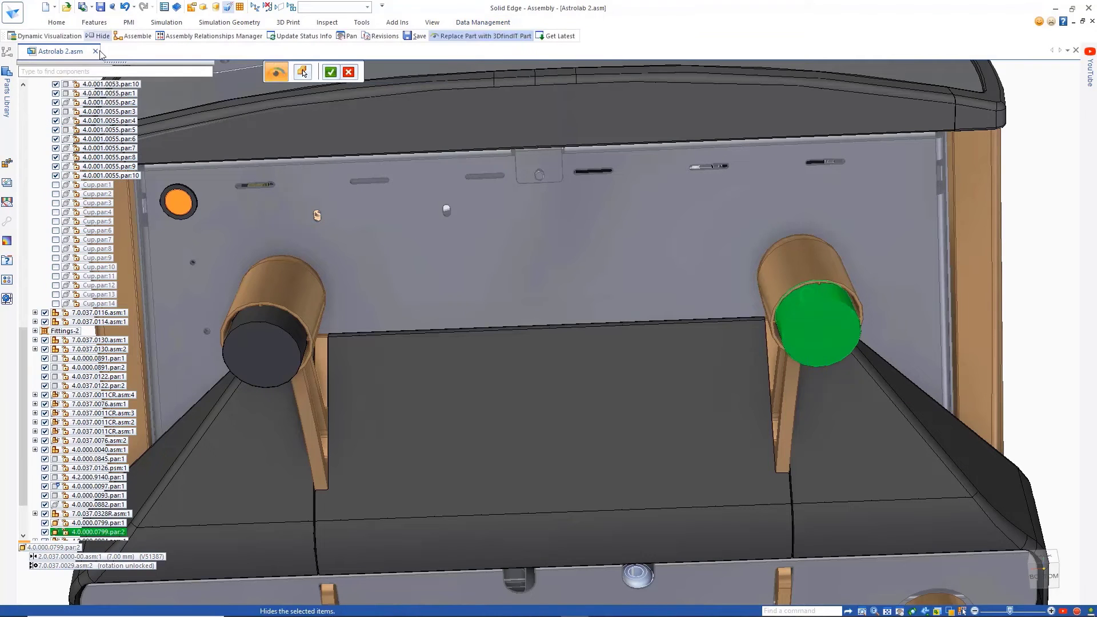
{"action": "left_click", "coordinate": [274, 328]}
{"action": "left_click", "coordinate": [331, 75]}
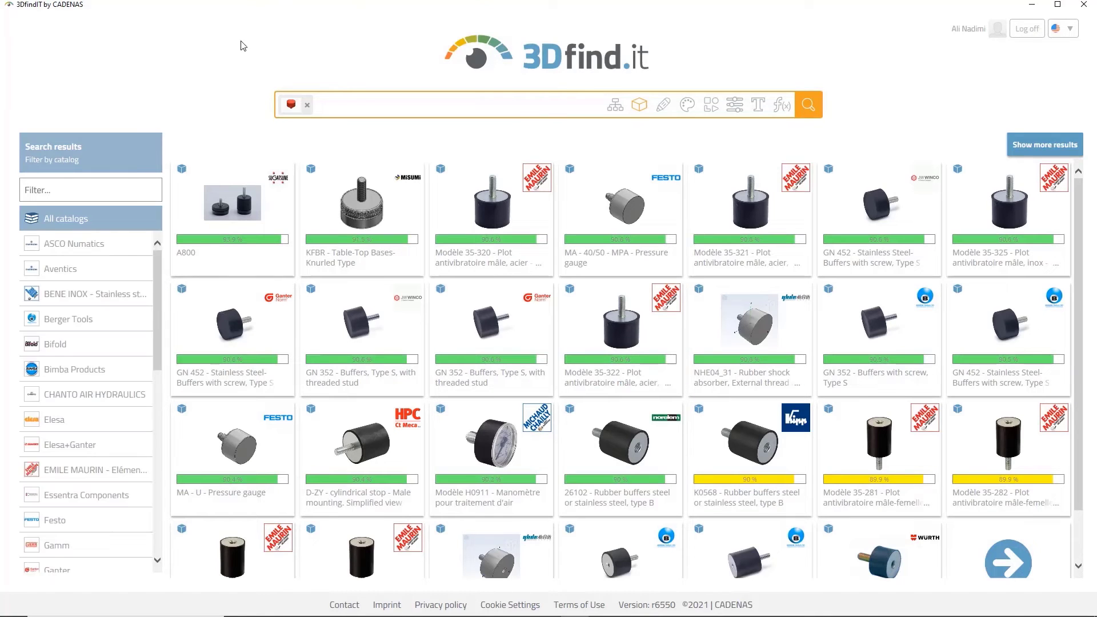
Filter to the HPC catalog and send the D-KON conical elasto buffer with 50 mm diameter
{"action": "left_click_drag", "start_coordinate": [158, 277], "coordinate": [157, 324]}
{"action": "left_click", "coordinate": [73, 463]}
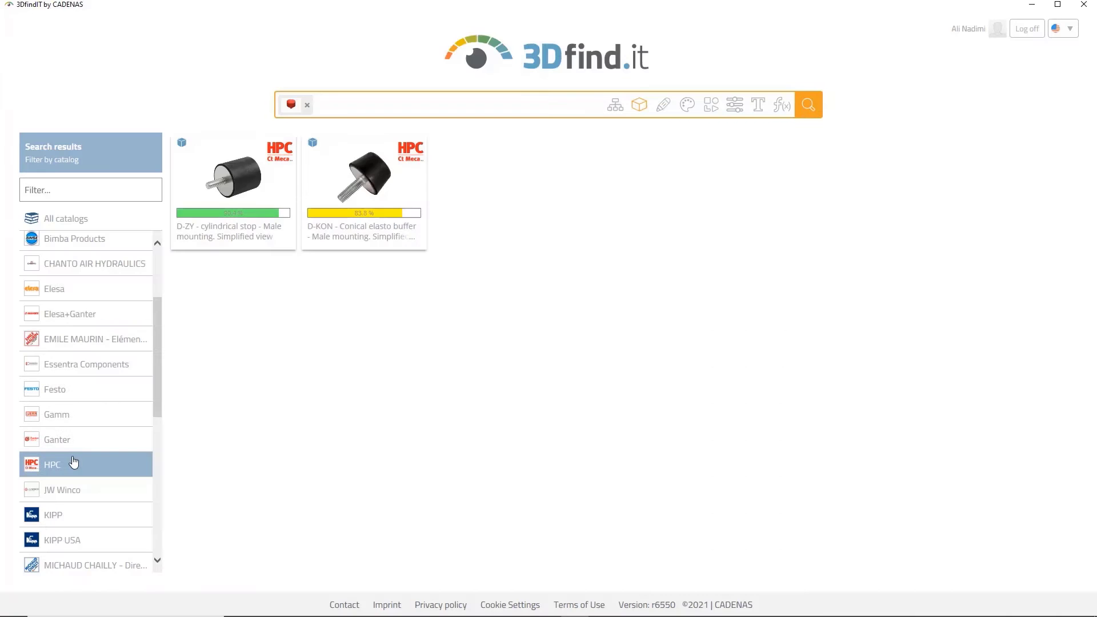
{"action": "left_click", "coordinate": [231, 207]}
{"action": "left_click", "coordinate": [522, 305]}
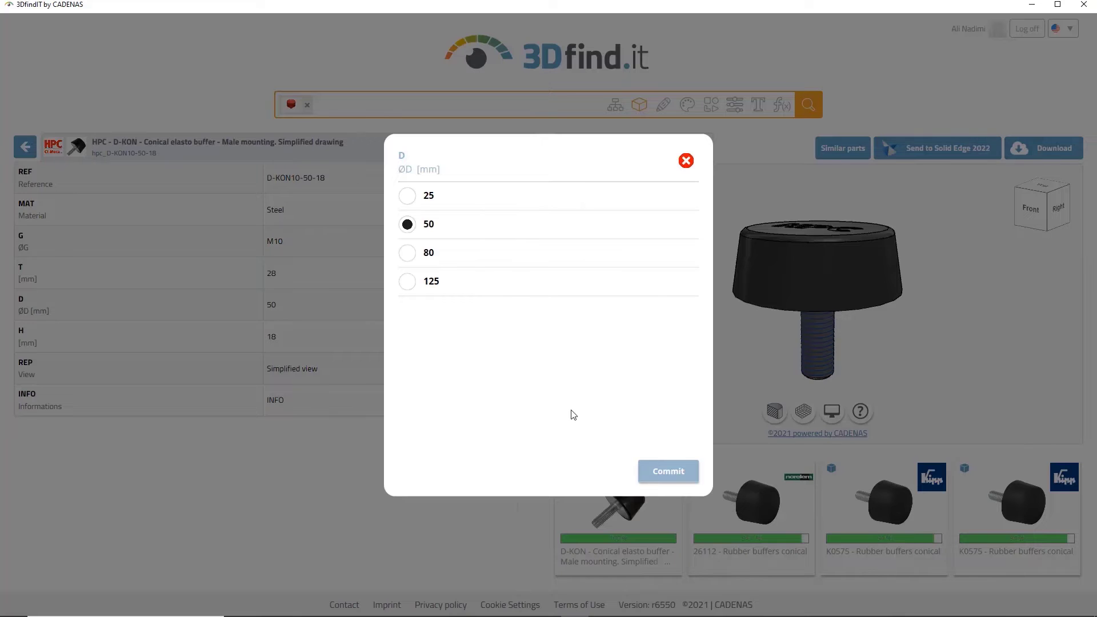
{"action": "left_click", "coordinate": [668, 471]}
{"action": "left_click", "coordinate": [934, 149]}
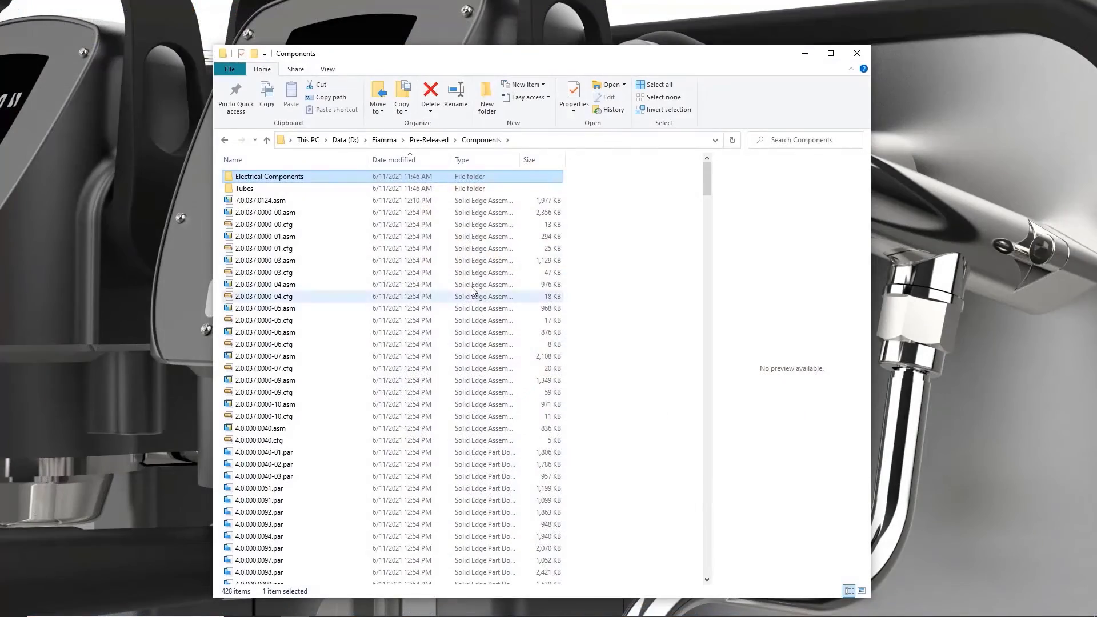
Run Pack And Go on 2.0.037.0000-01.asm, saving everything to a zip file
{"action": "left_click", "coordinate": [294, 236]}
{"action": "right_click", "coordinate": [293, 236]}
{"action": "left_click", "coordinate": [444, 308]}
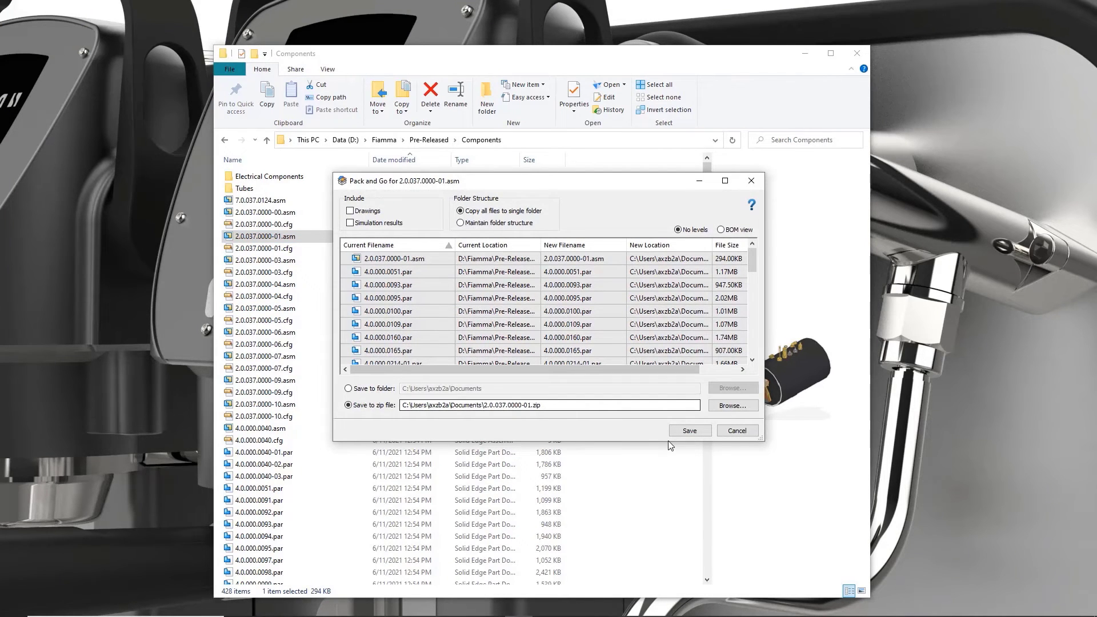
{"action": "left_click", "coordinate": [690, 430]}
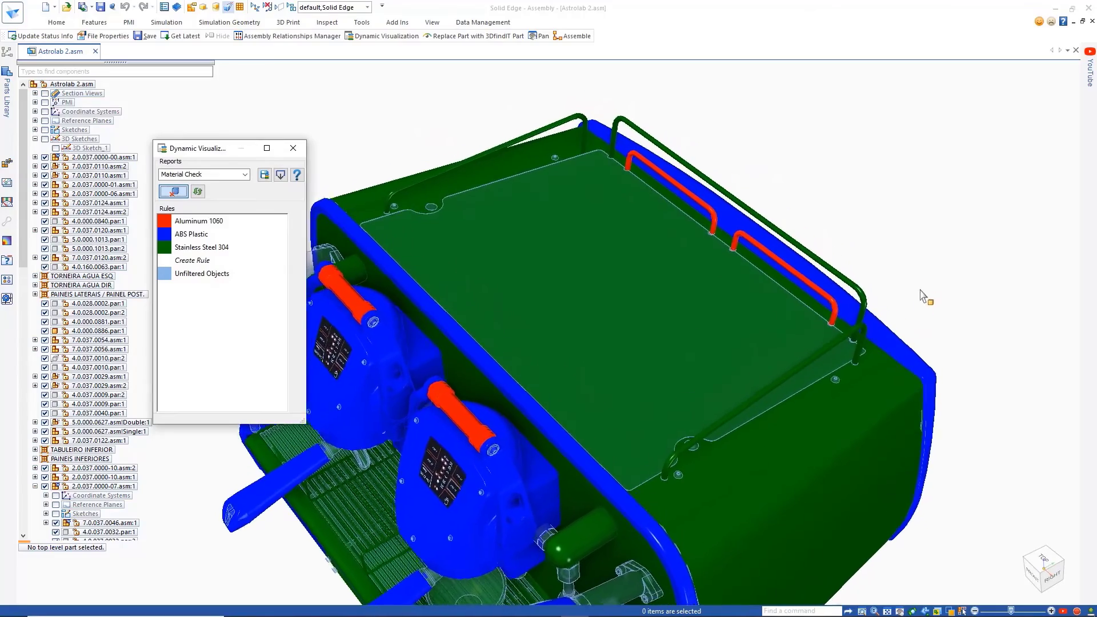
Rotate the assembly view and bring up the Data Management commands
{"action": "middle_click_drag", "start_coordinate": [923, 296], "coordinate": [913, 232]}
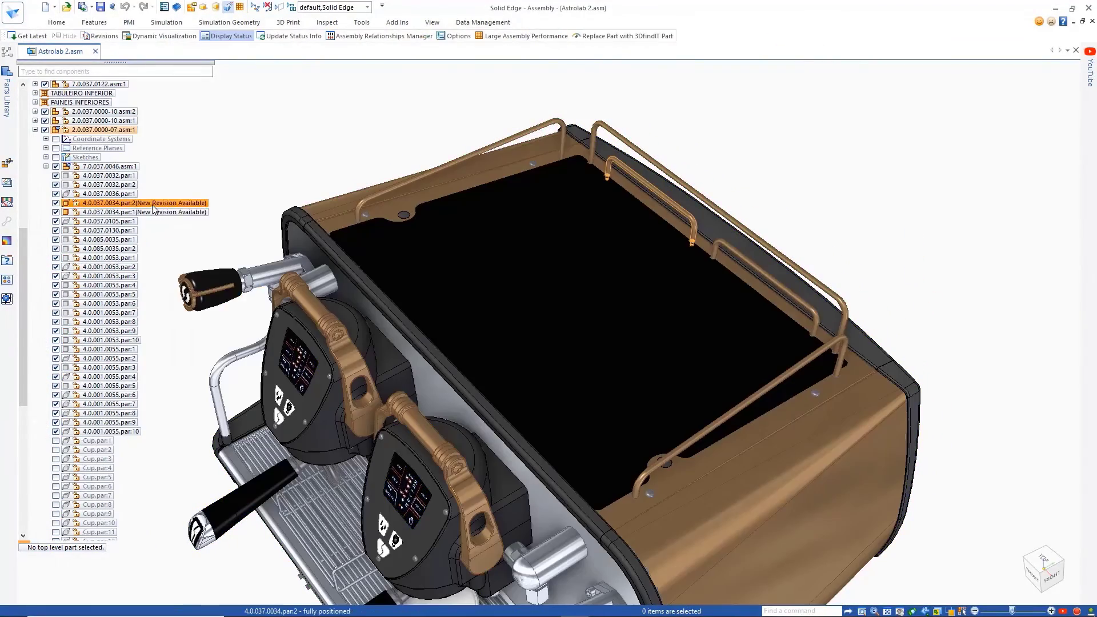
{"action": "left_click", "coordinate": [483, 22]}
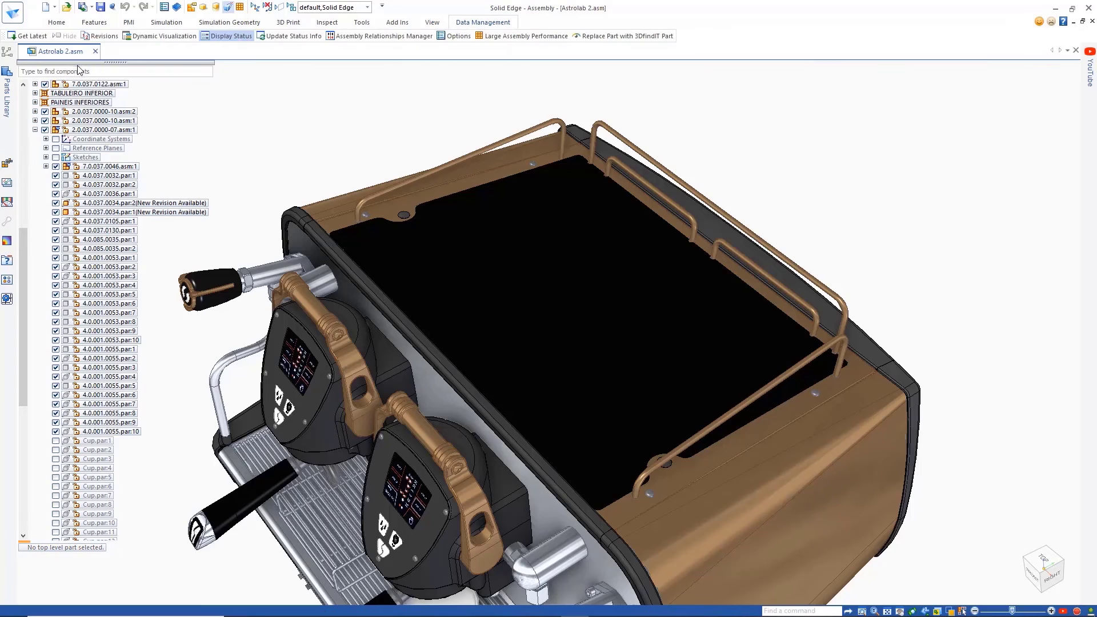